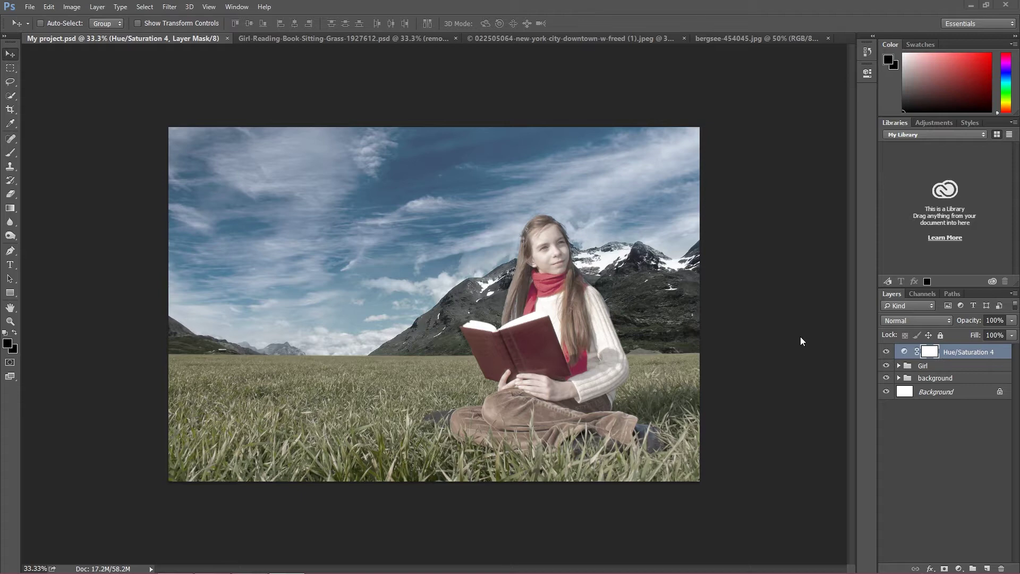
Close the bergsee mountain photo and the New York skyline photo without saving their changes
{"action": "left_click", "coordinate": [729, 37]}
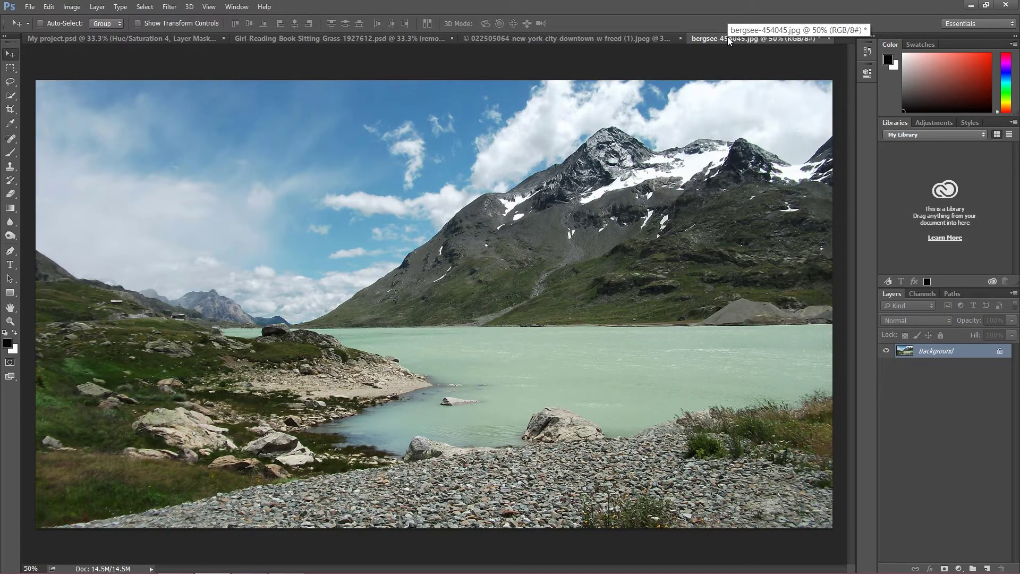
{"action": "left_click", "coordinate": [160, 35]}
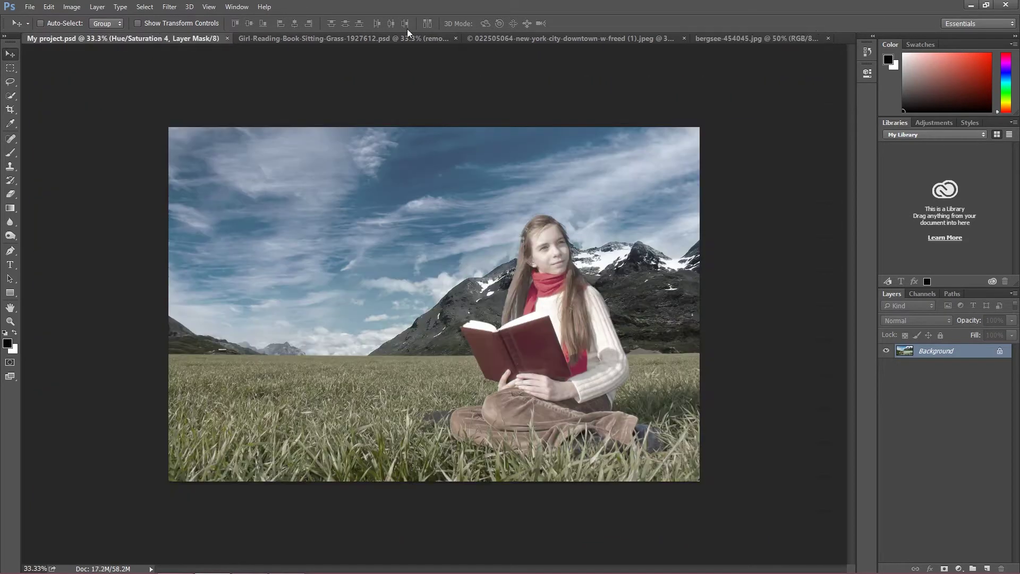
{"action": "left_click", "coordinate": [785, 35]}
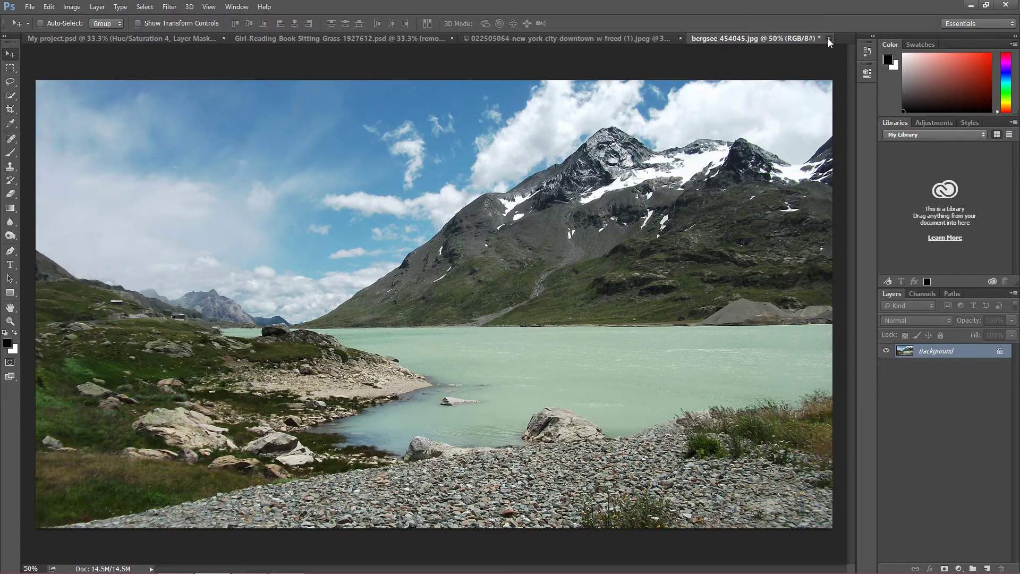
{"action": "left_click", "coordinate": [828, 39]}
{"action": "left_click", "coordinate": [517, 223]}
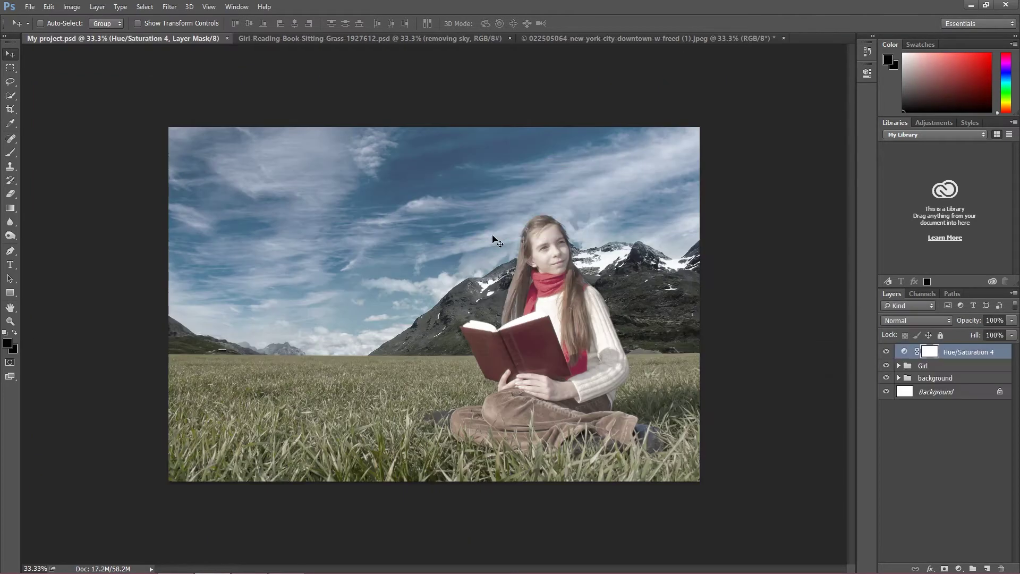
{"action": "left_click", "coordinate": [664, 35]}
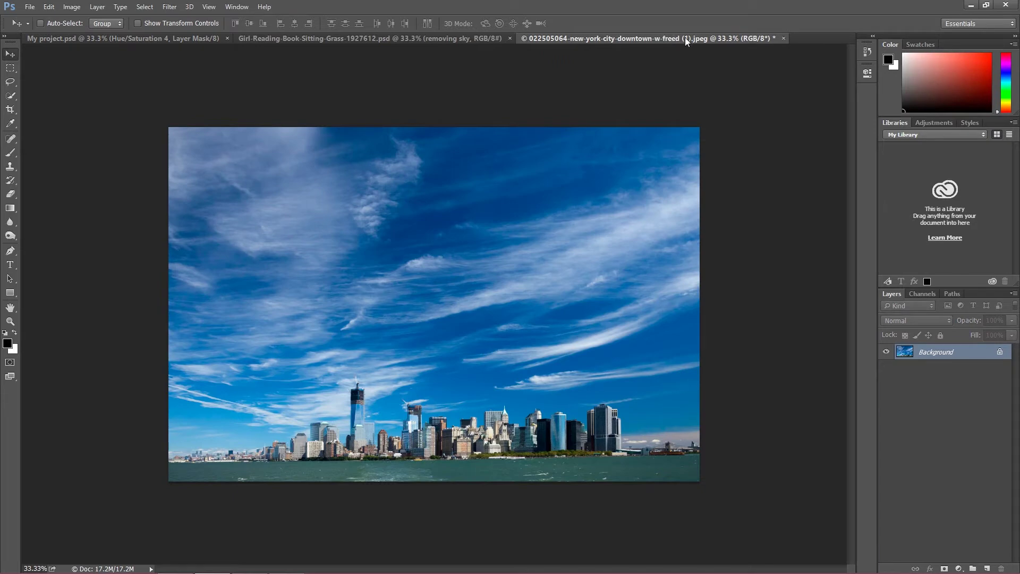
{"action": "left_click", "coordinate": [783, 38]}
{"action": "left_click", "coordinate": [511, 223]}
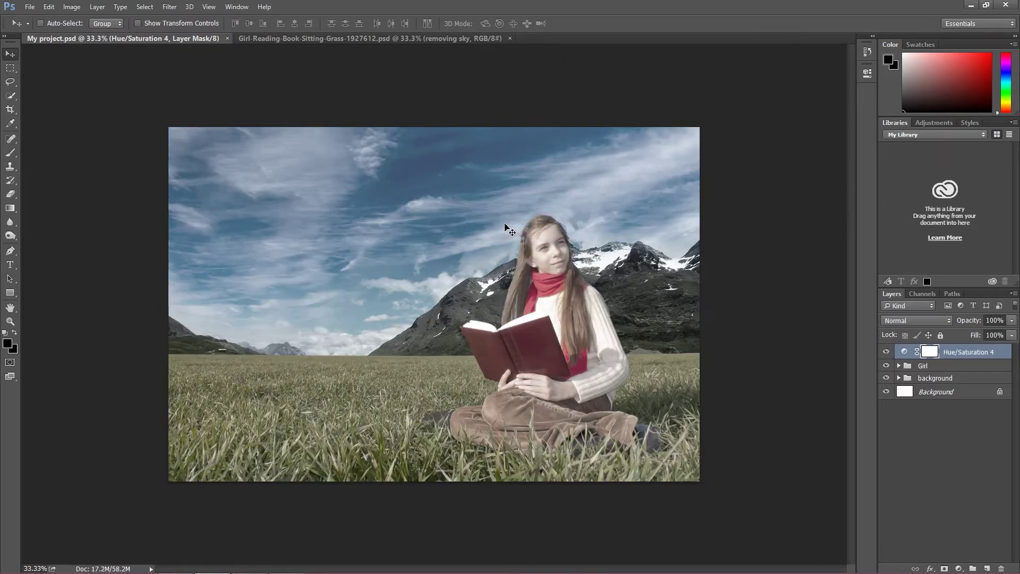
Check the girl cut-out document and the layers inside the background group of My project.psd
{"action": "left_click", "coordinate": [352, 37]}
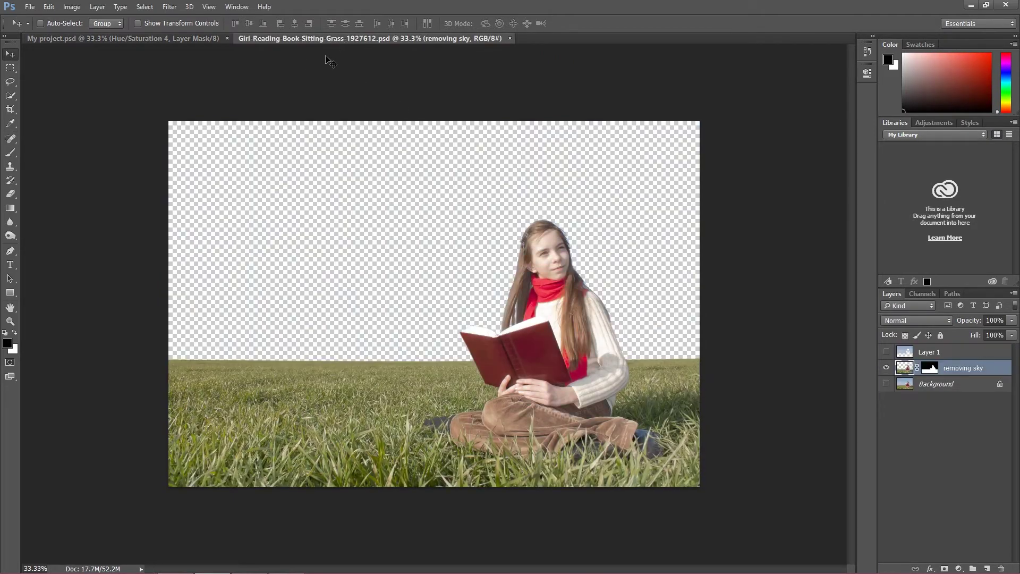
{"action": "left_click", "coordinate": [162, 39]}
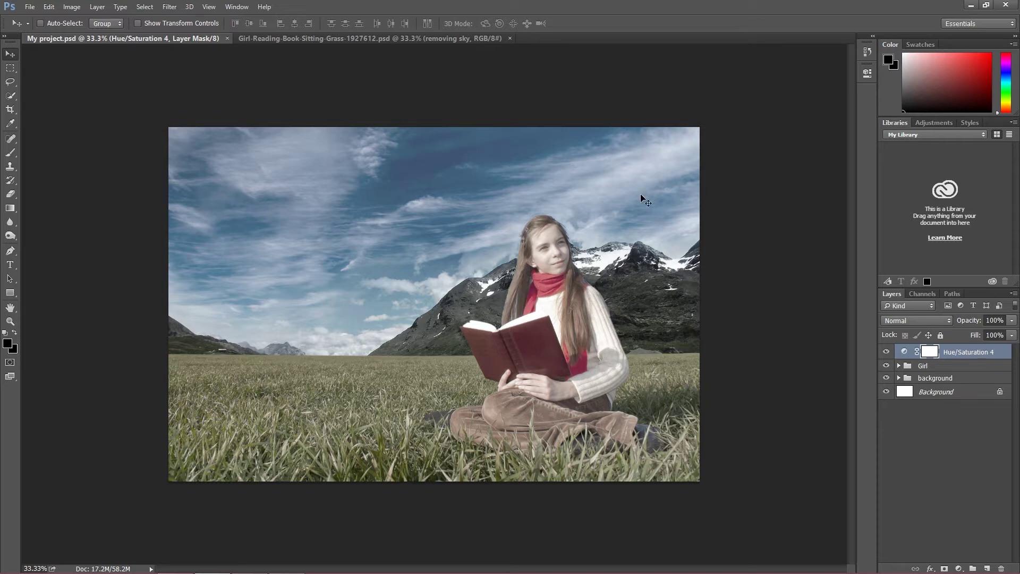
{"action": "left_click", "coordinate": [899, 378]}
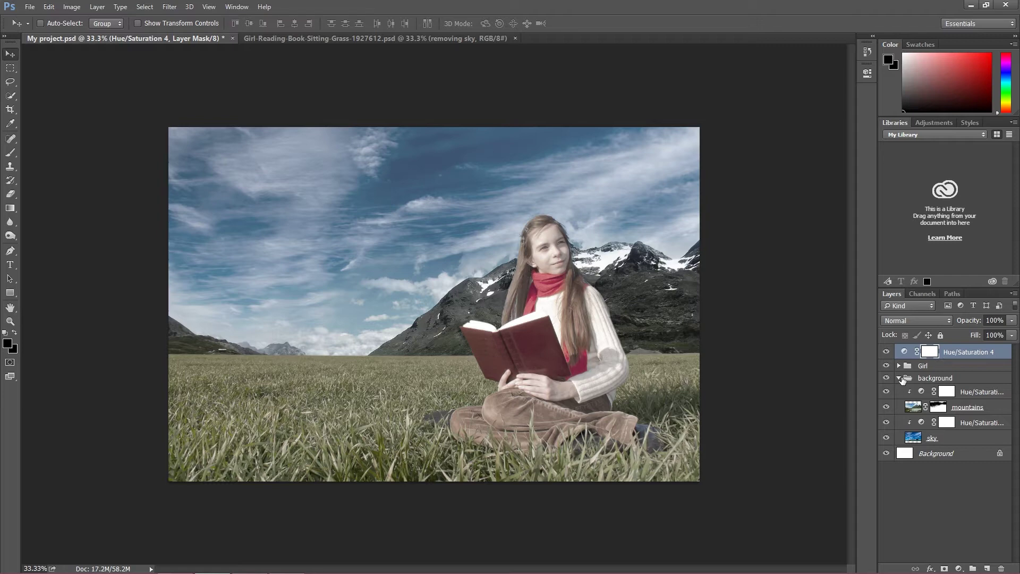
{"action": "mouse_move", "coordinate": [1016, 3]}
{"action": "left_click", "coordinate": [898, 379]}
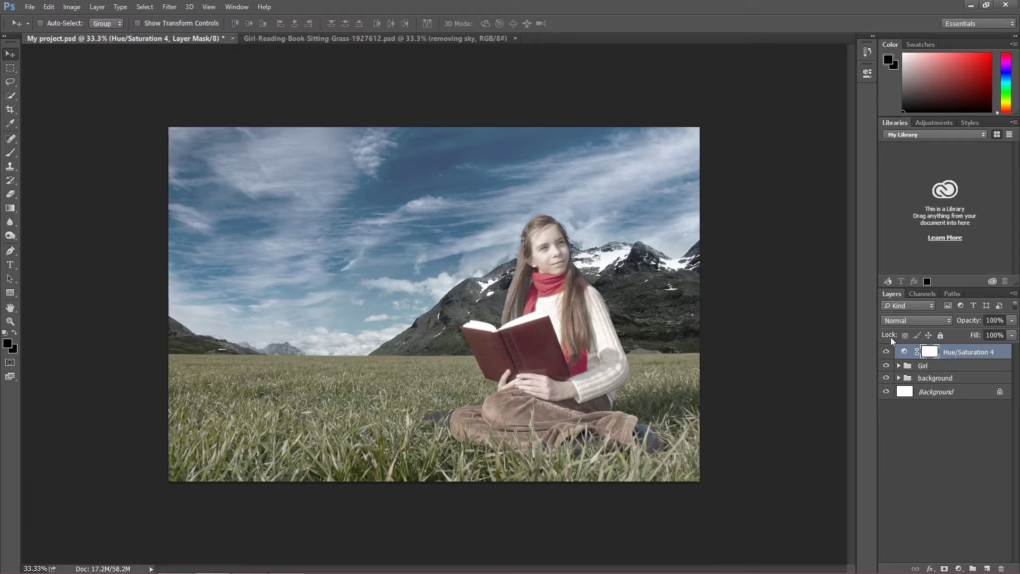
Add a new layer named "clouds" at the top of the background group, above its uppermost Hue/Saturation layer
{"action": "left_click", "coordinate": [898, 378]}
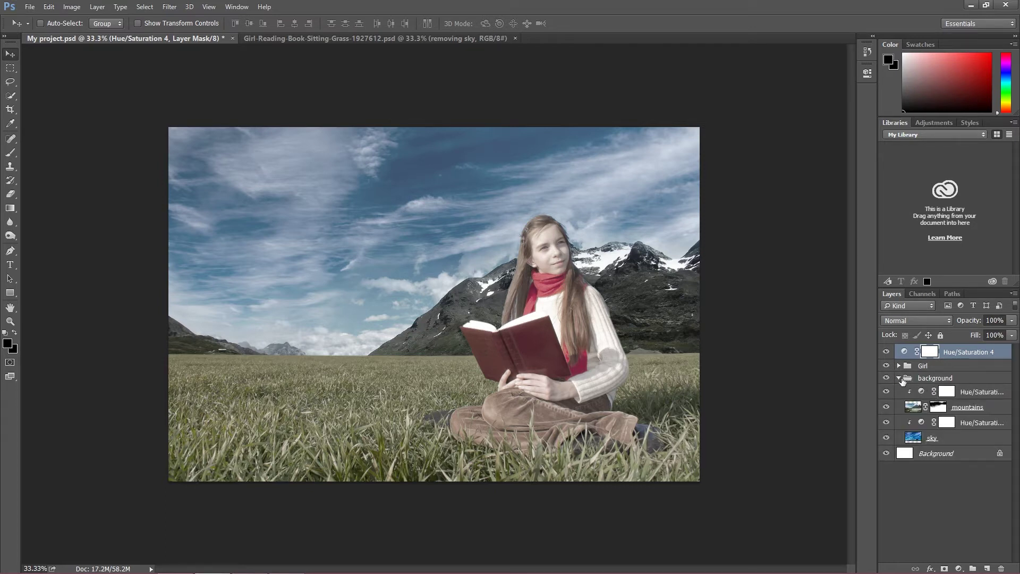
{"action": "left_click", "coordinate": [980, 393]}
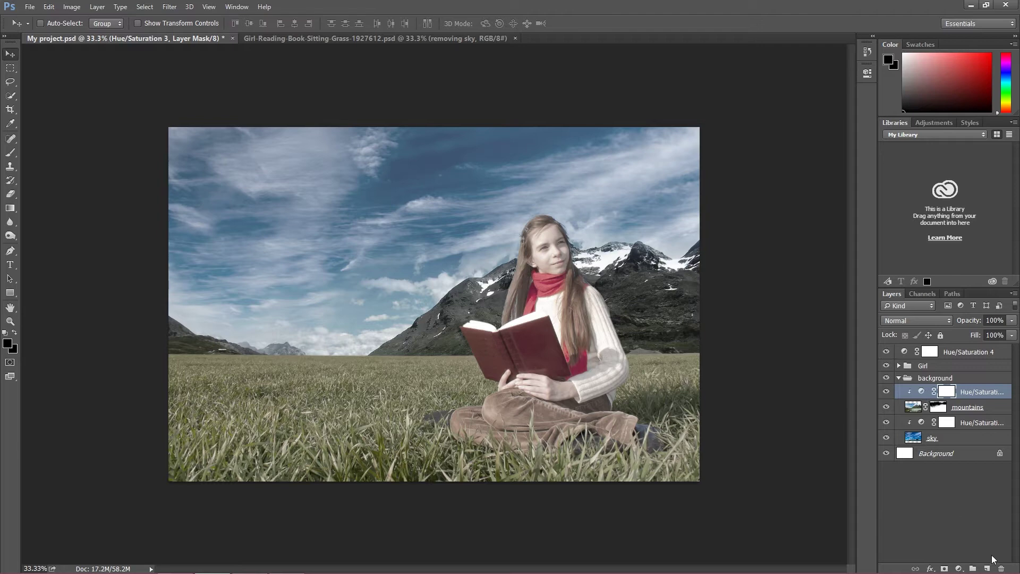
{"action": "left_click", "coordinate": [987, 568]}
{"action": "double_click", "coordinate": [938, 392]}
{"action": "type", "text": "cloud"}
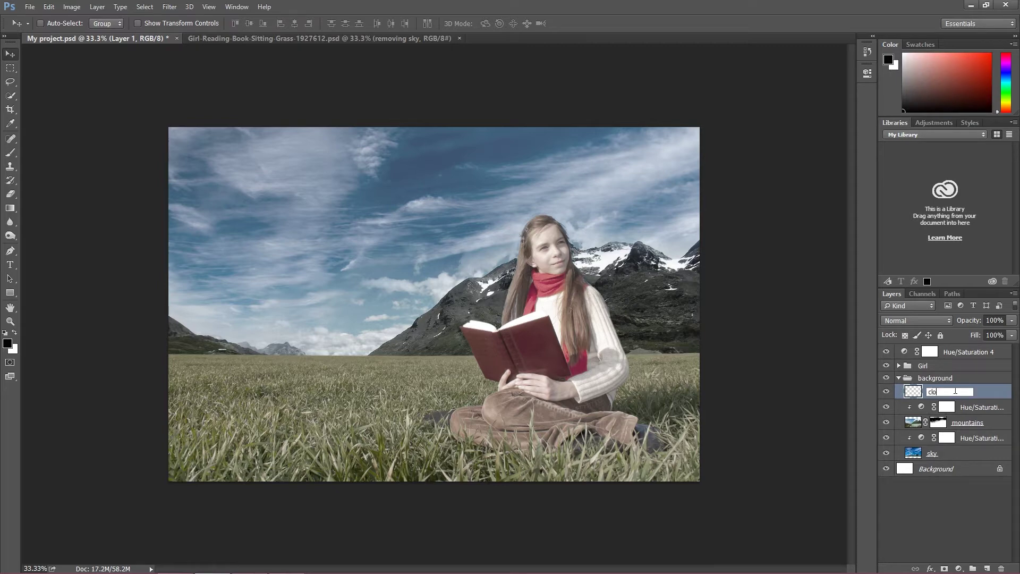
{"action": "key", "text": "Return"}
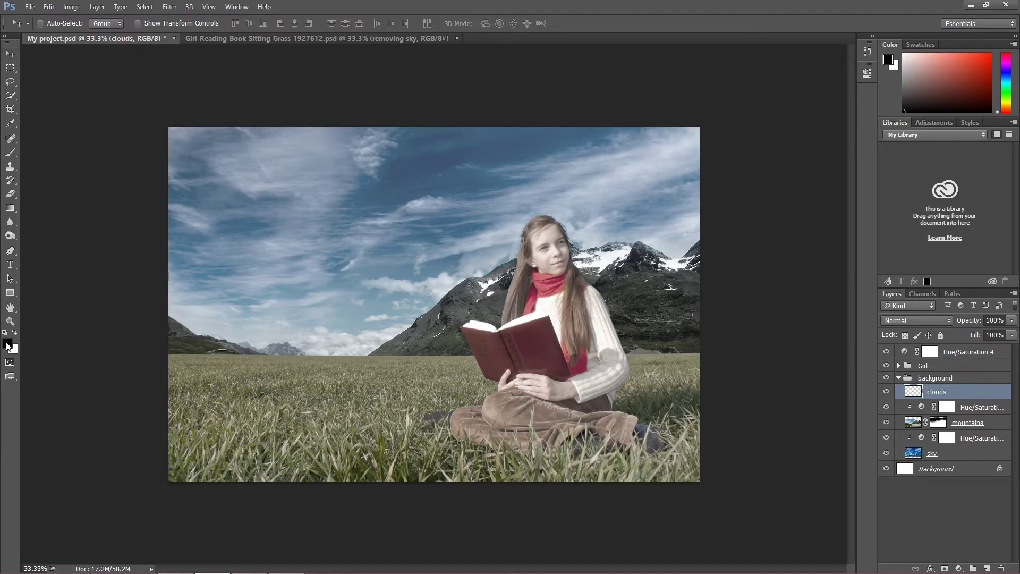
Fill the clouds layer with the Clouds render filter, using black as foreground and white as background colour
{"action": "left_click", "coordinate": [8, 344]}
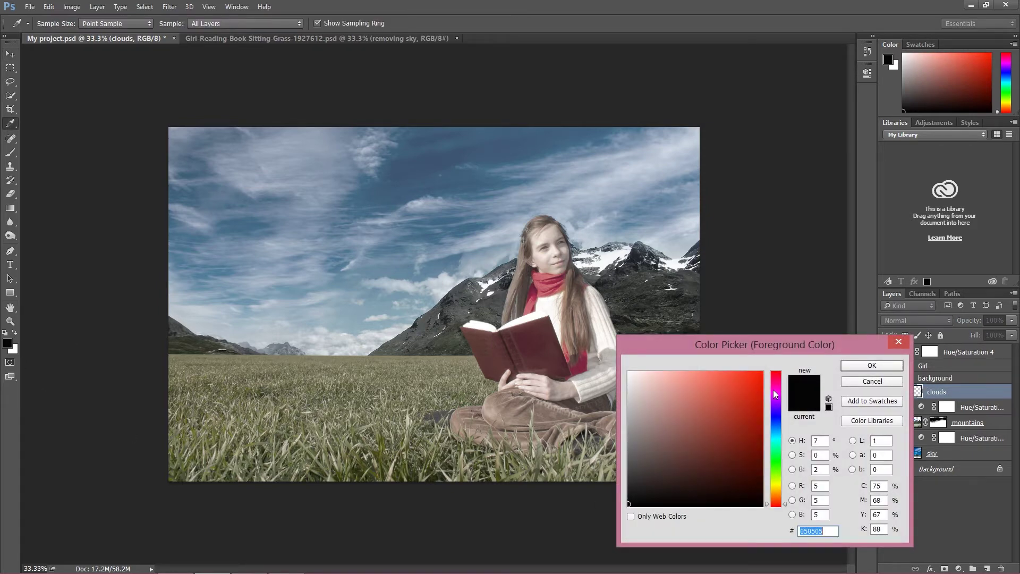
{"action": "left_click", "coordinate": [872, 365]}
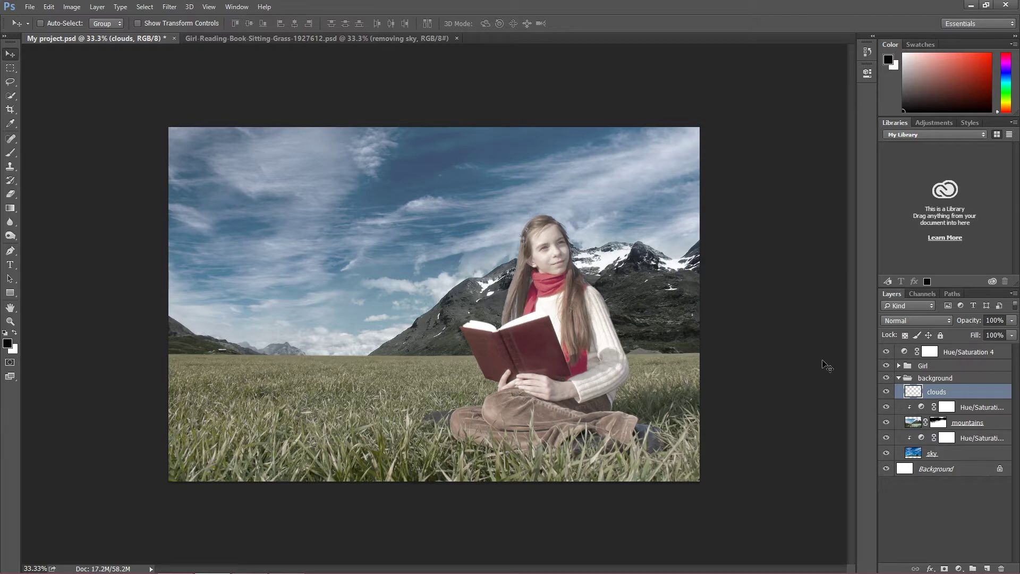
{"action": "left_click", "coordinate": [169, 7]}
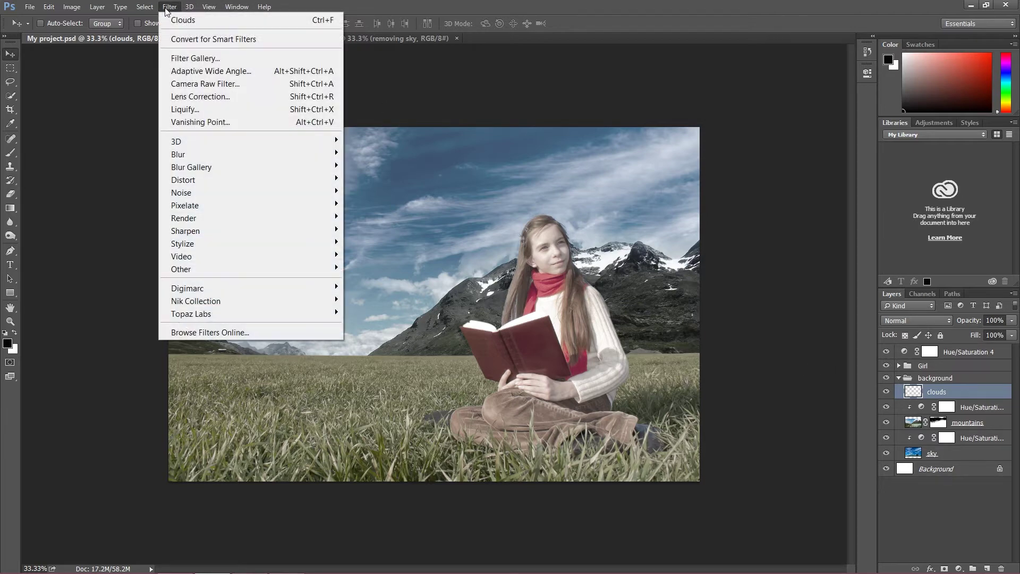
{"action": "mouse_move", "coordinate": [247, 217]}
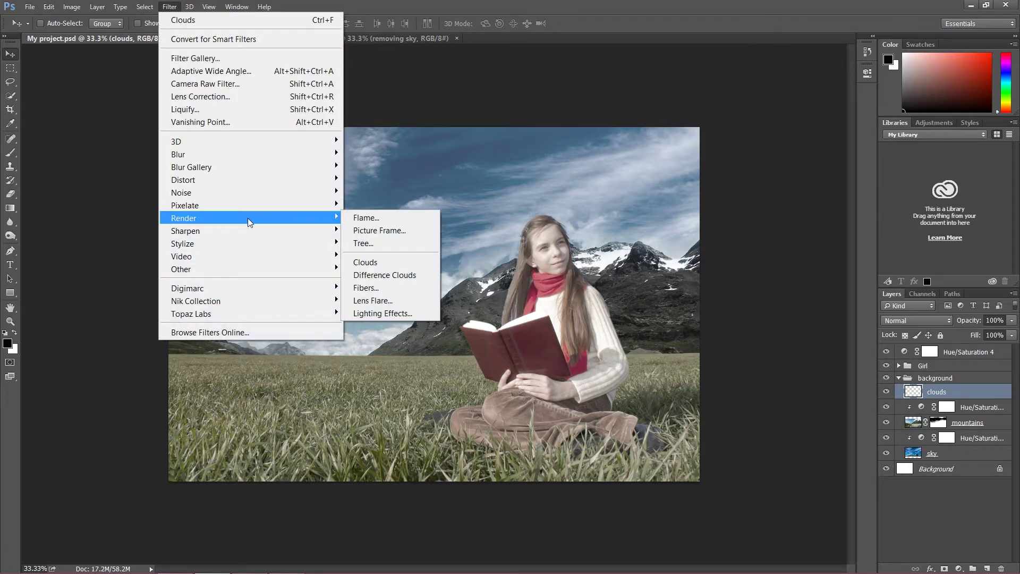
{"action": "left_click", "coordinate": [374, 262]}
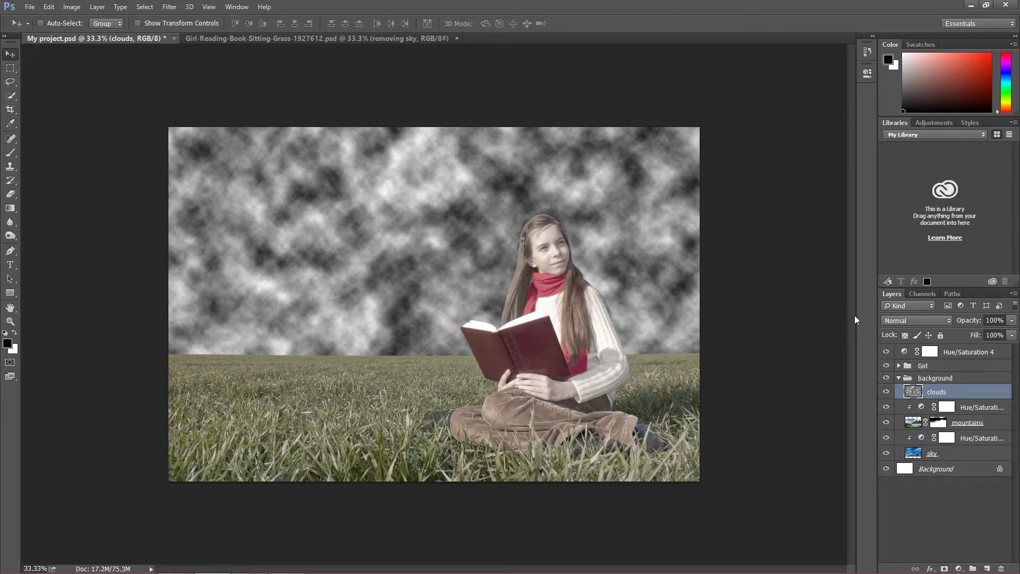
Set the clouds layer's blend mode to Screen and add a layer mask to it
{"action": "left_click", "coordinate": [888, 321]}
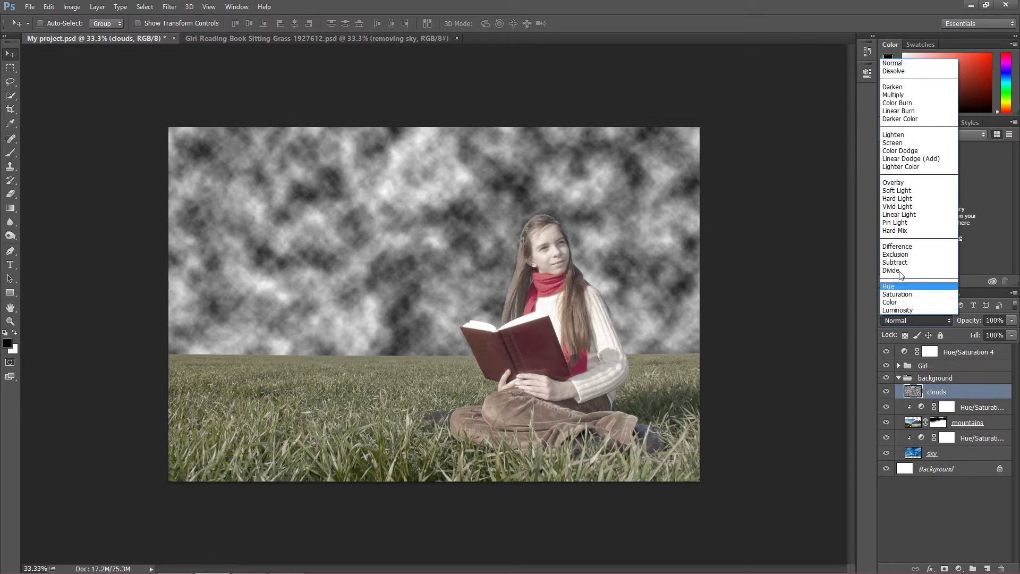
{"action": "left_click", "coordinate": [889, 143]}
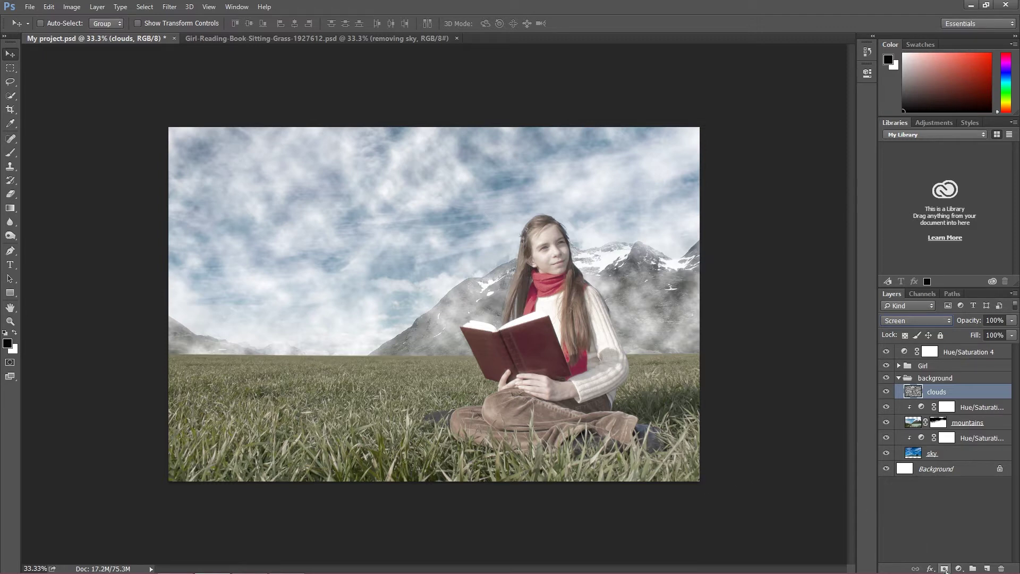
{"action": "left_click", "coordinate": [944, 569]}
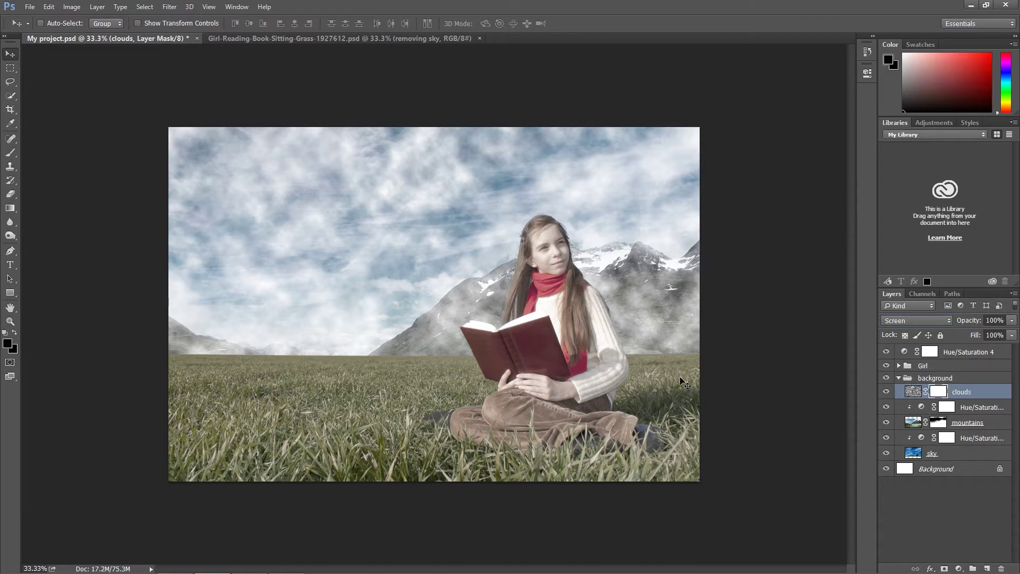
Mask the clouds out of the upper sky with a soft black brush of 1667 px and 0% hardness
{"action": "left_click", "coordinate": [10, 152]}
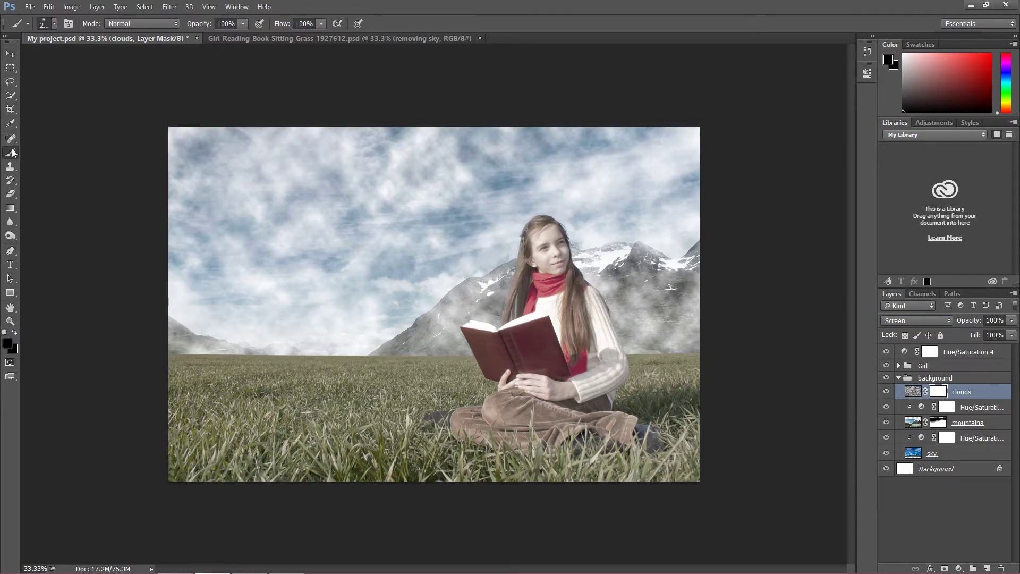
{"action": "left_click", "coordinate": [54, 23]}
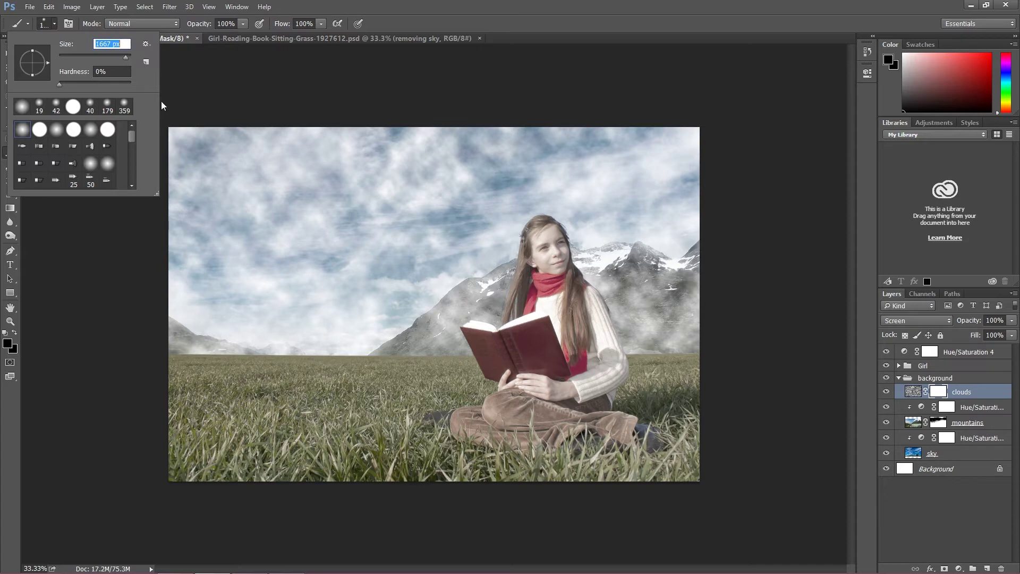
{"action": "left_click", "coordinate": [258, 159]}
{"action": "left_click", "coordinate": [257, 156]}
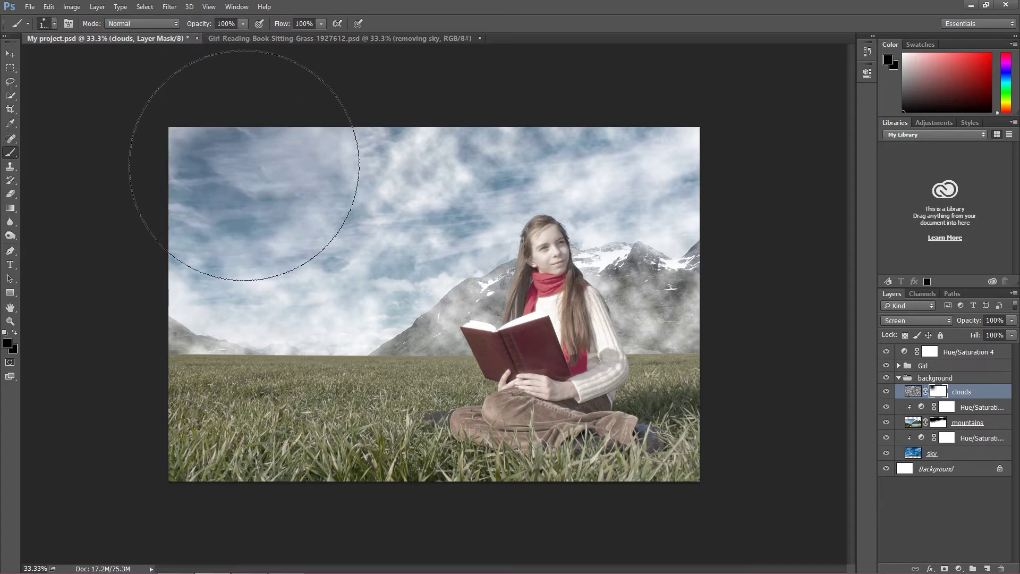
{"action": "left_click", "coordinate": [261, 184]}
{"action": "left_click", "coordinate": [292, 173]}
{"action": "left_click", "coordinate": [350, 160]}
{"action": "left_click", "coordinate": [414, 154]}
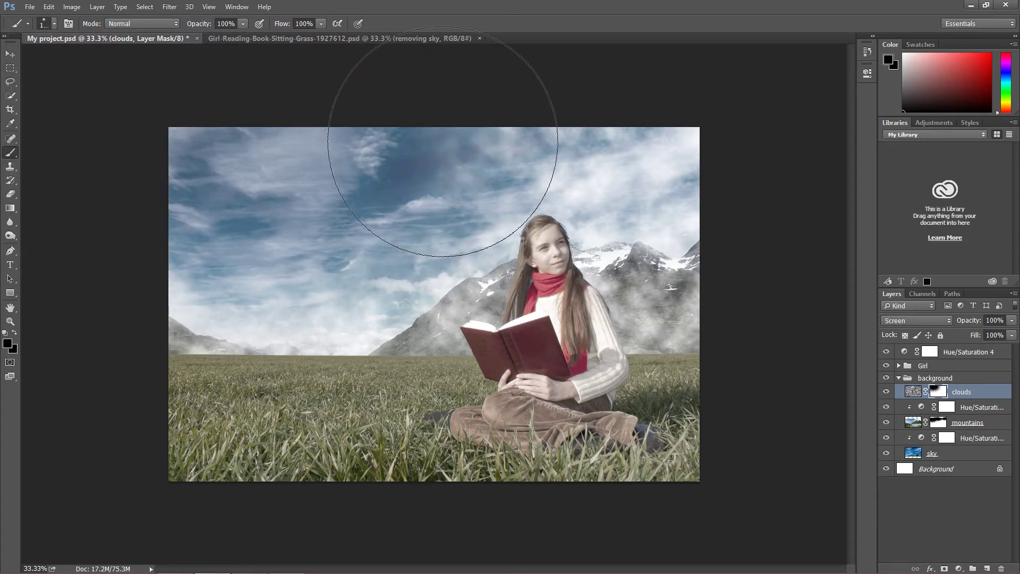
{"action": "left_click", "coordinate": [499, 141]}
{"action": "left_click", "coordinate": [590, 122]}
{"action": "left_click", "coordinate": [651, 102]}
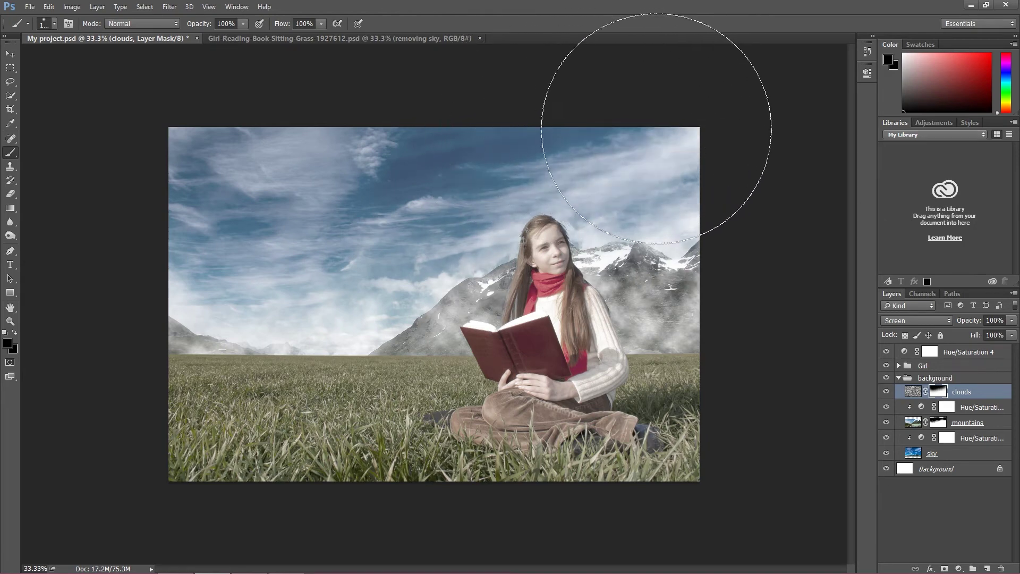
{"action": "left_click", "coordinate": [665, 114]}
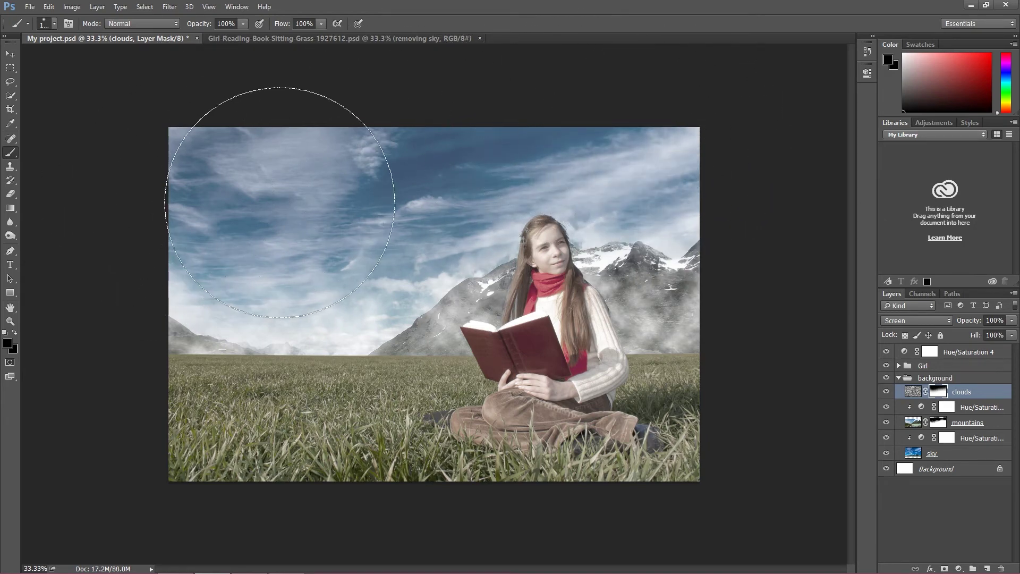
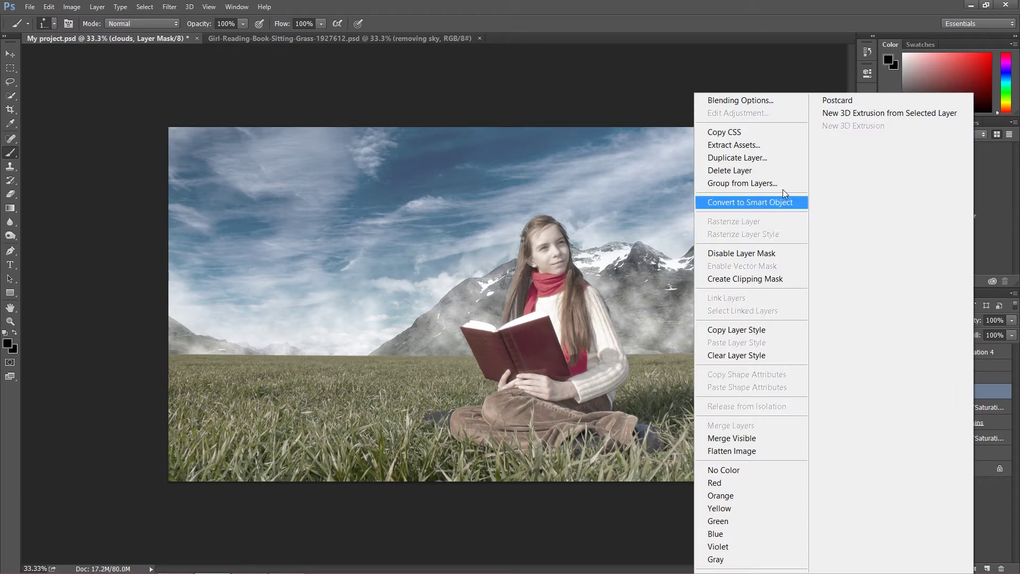
Duplicate the clouds layer as "clouds copy" and move the copy slightly upward over the mountains
{"action": "left_click", "coordinate": [769, 157]}
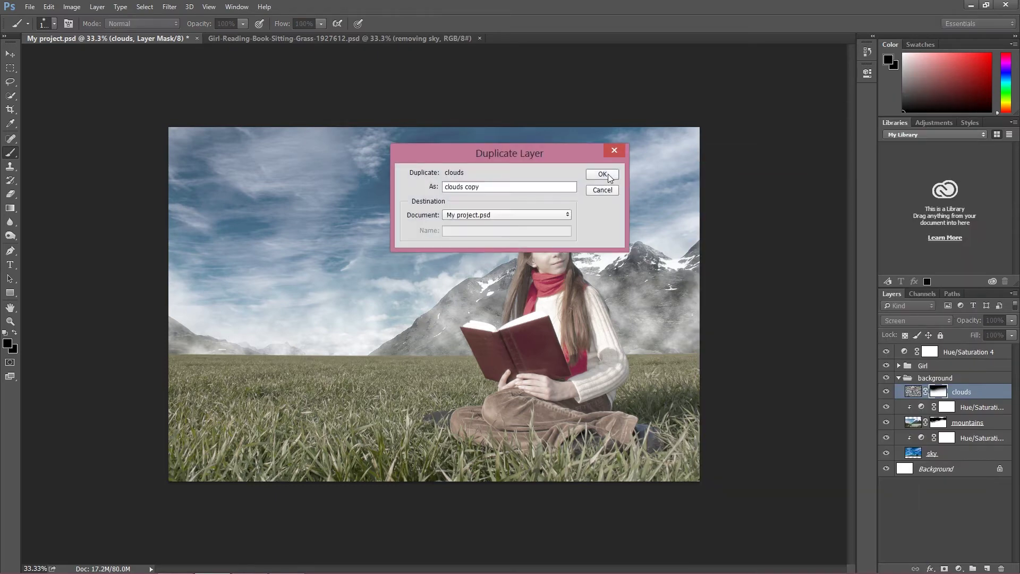
{"action": "left_click", "coordinate": [602, 174]}
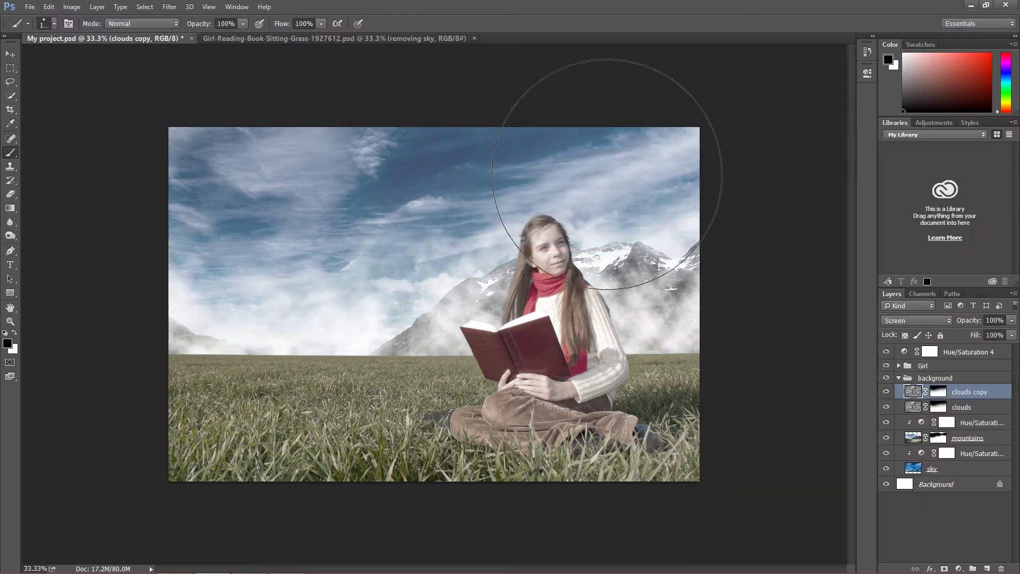
{"action": "left_click", "coordinate": [10, 54]}
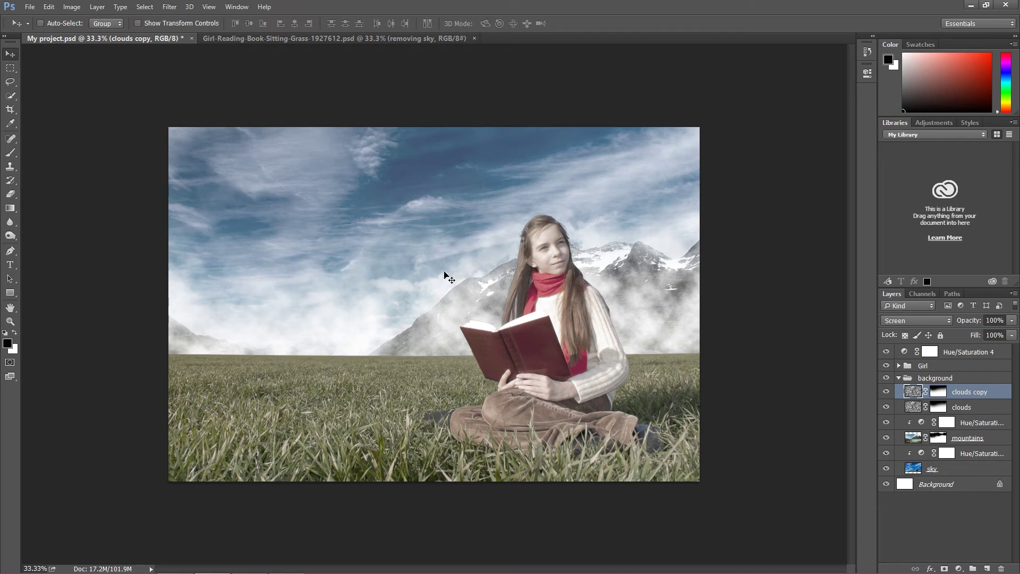
{"action": "left_click_drag", "start_coordinate": [433, 300], "coordinate": [432, 278]}
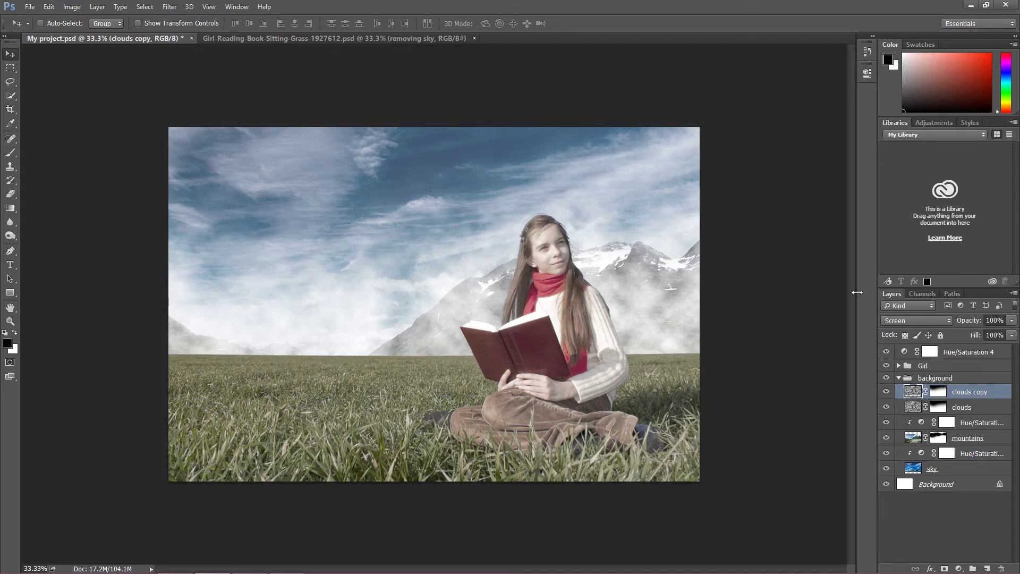
Mask the clouds copy layer out of parts of the sky with a soft black brush of 1000 px and 0% hardness
{"action": "left_click", "coordinate": [945, 390]}
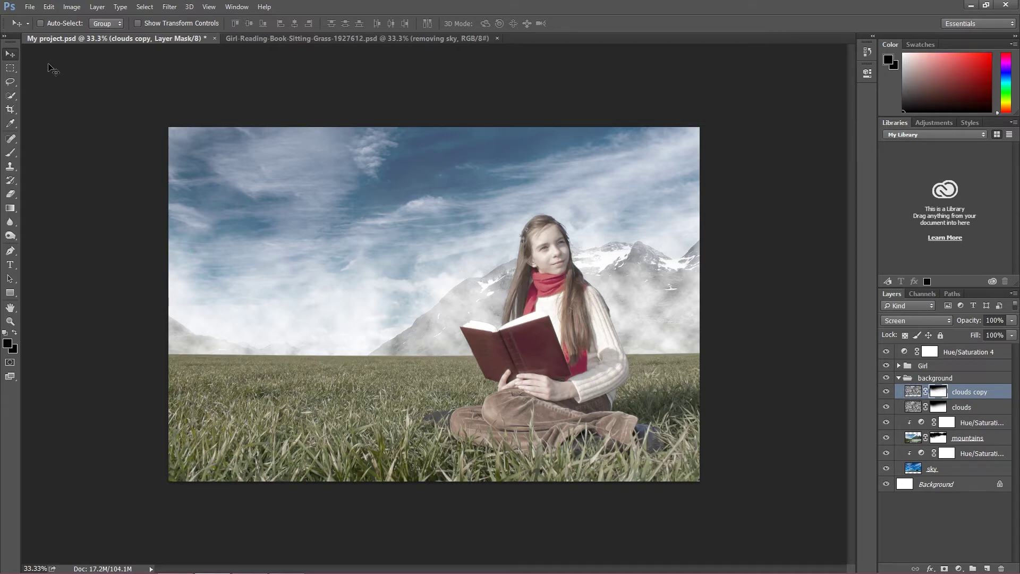
{"action": "left_click", "coordinate": [11, 152]}
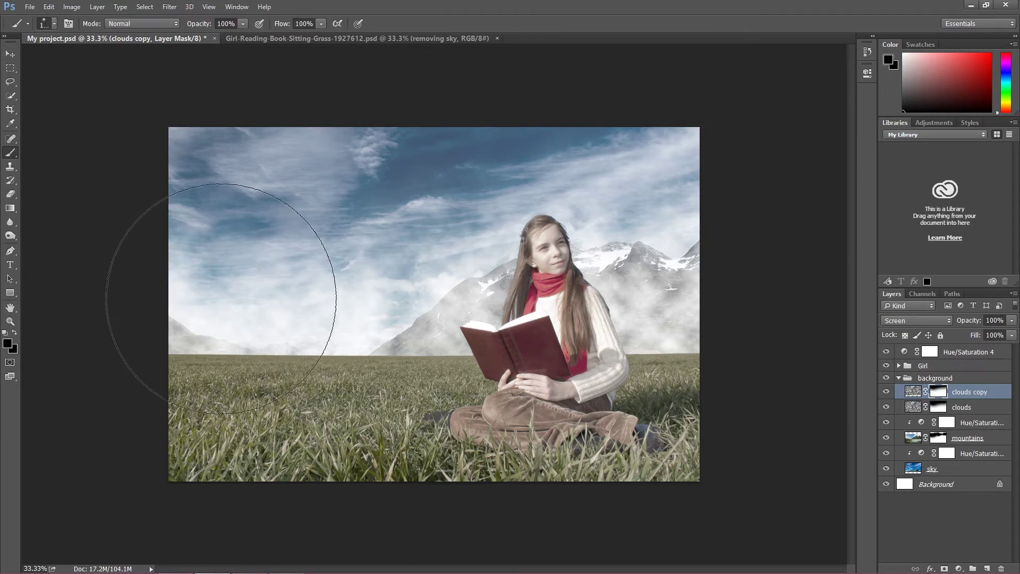
{"action": "left_click_drag", "start_coordinate": [221, 308], "coordinate": [234, 301]}
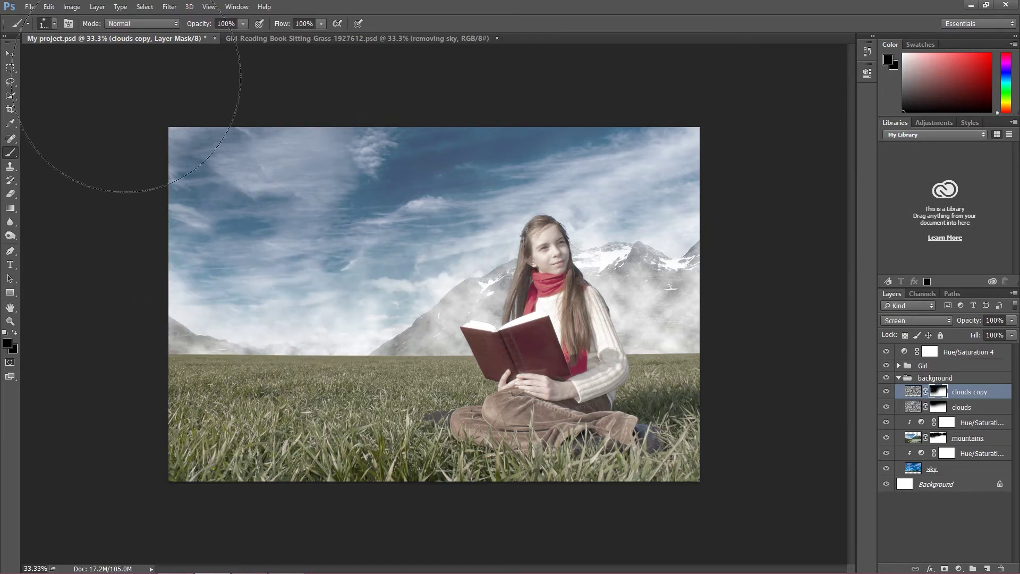
{"action": "left_click", "coordinate": [49, 24]}
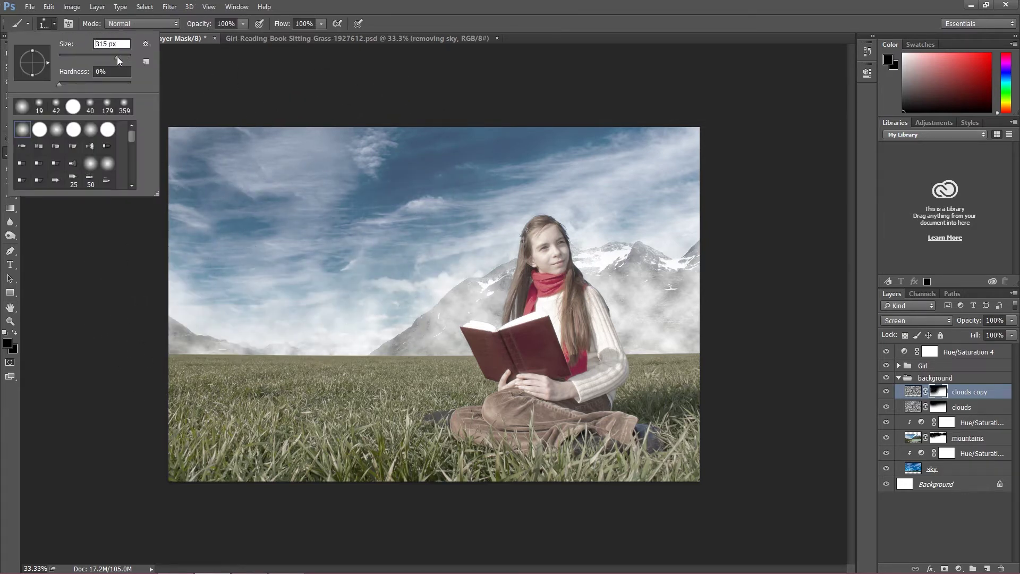
{"action": "left_click", "coordinate": [672, 194]}
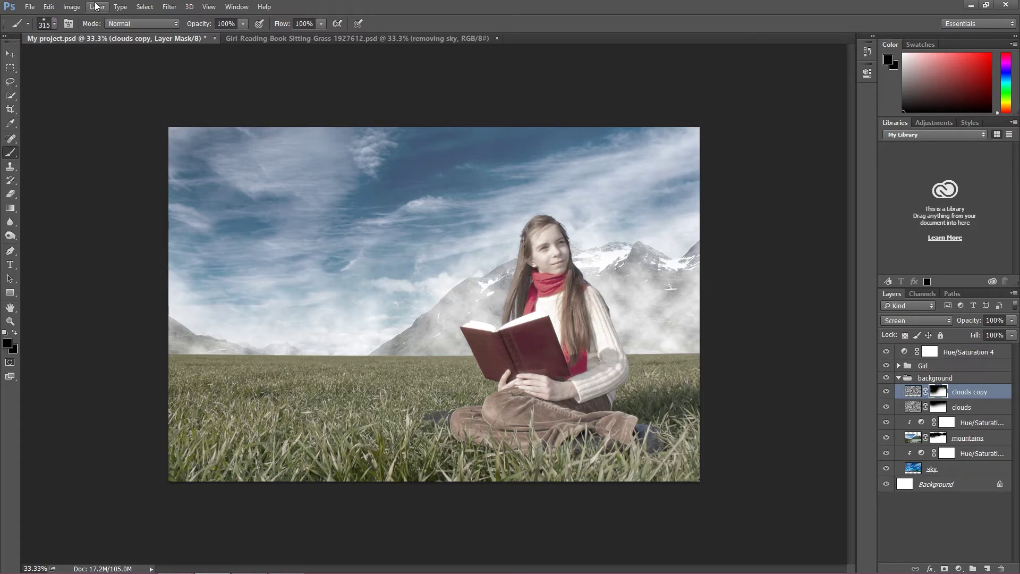
{"action": "left_click", "coordinate": [54, 24]}
{"action": "left_click_drag", "start_coordinate": [113, 57], "coordinate": [125, 59]}
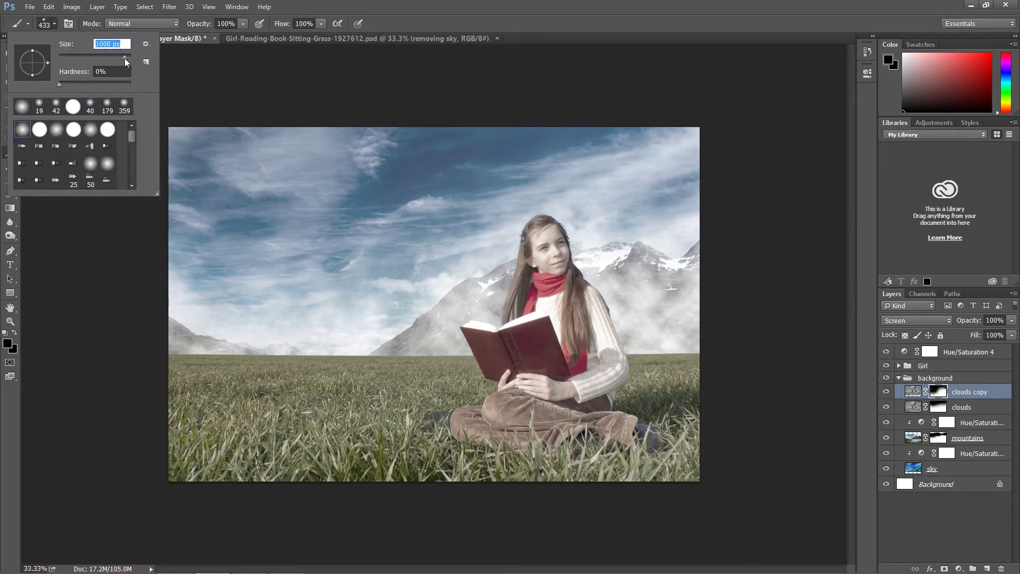
{"action": "left_click", "coordinate": [643, 182]}
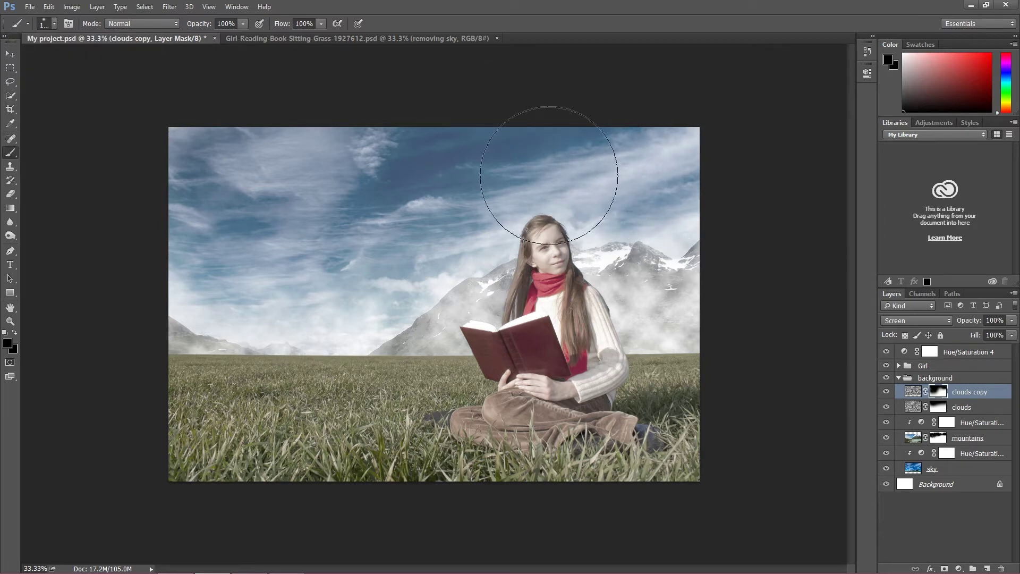
{"action": "key", "text": "ctrl+z"}
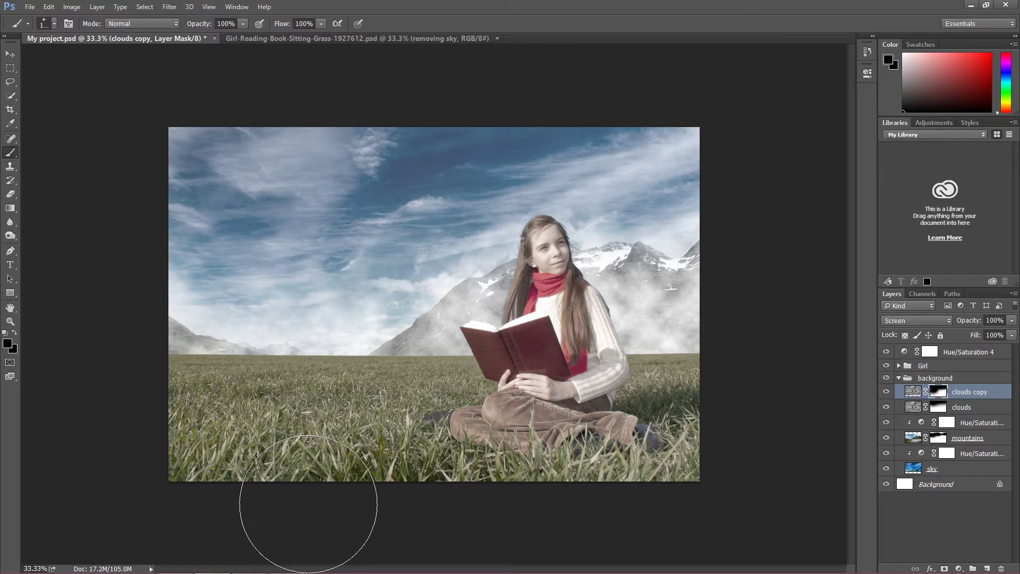
Examine the horizon between the grass and the mountains up close, along with the contents of the Girl and background groups
{"action": "left_click", "coordinate": [10, 53]}
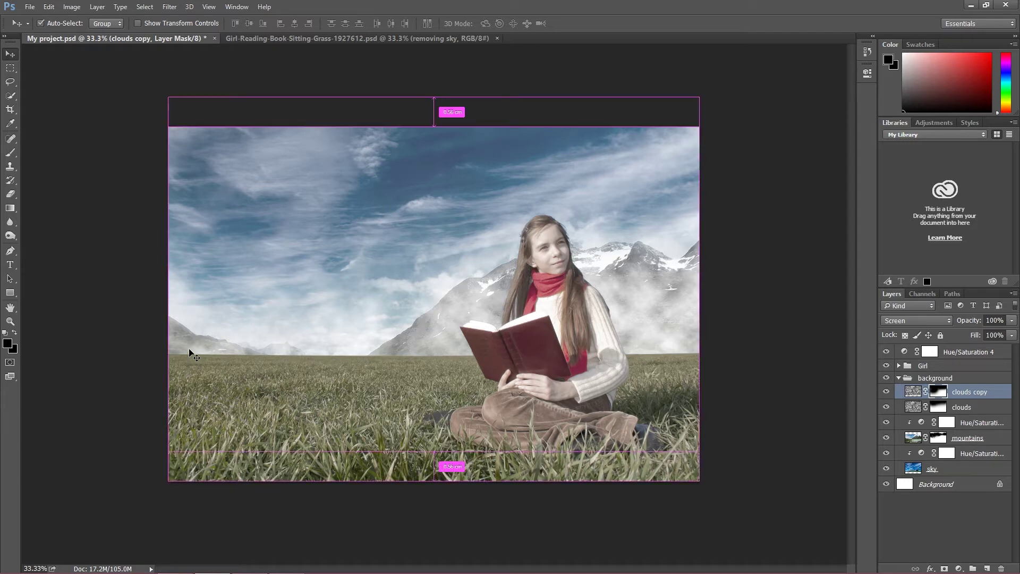
{"action": "key", "text": "ctrl+plus"}
{"action": "key", "text": "ctrl+plus"}
{"action": "key", "text": "ctrl+plus"}
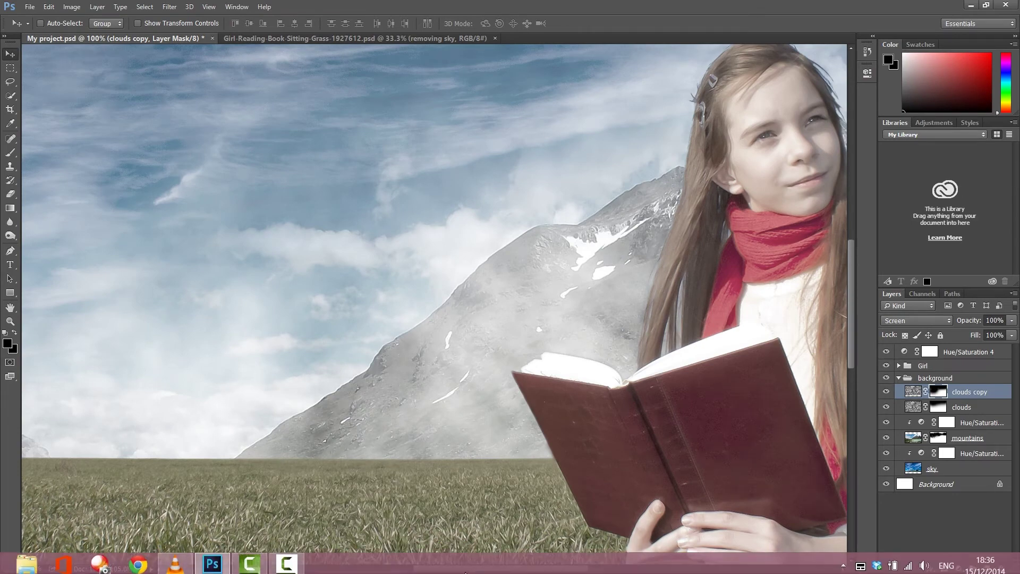
{"action": "left_click_drag", "start_coordinate": [489, 570], "coordinate": [392, 570]}
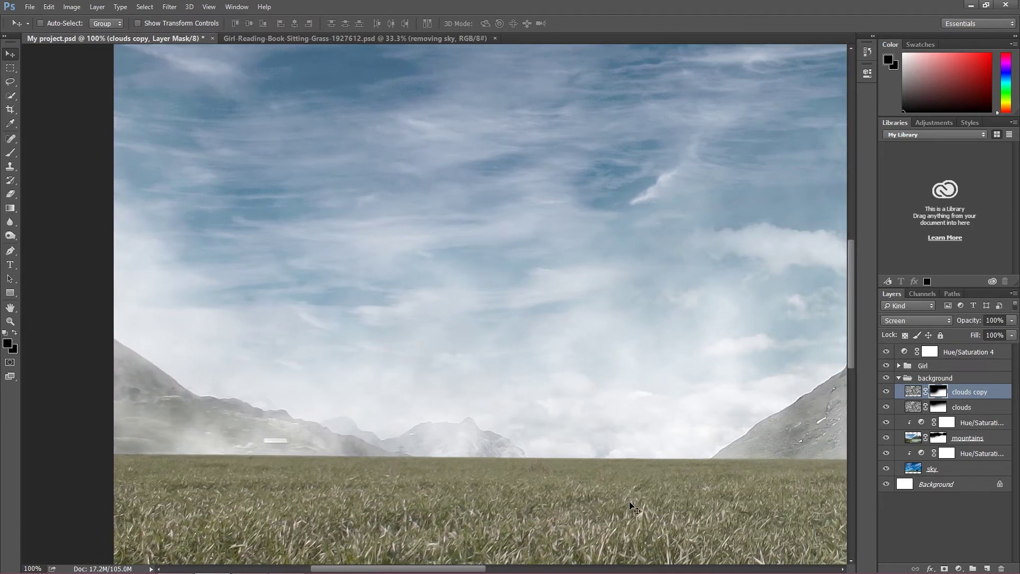
{"action": "left_click", "coordinate": [899, 378]}
{"action": "left_click", "coordinate": [898, 366]}
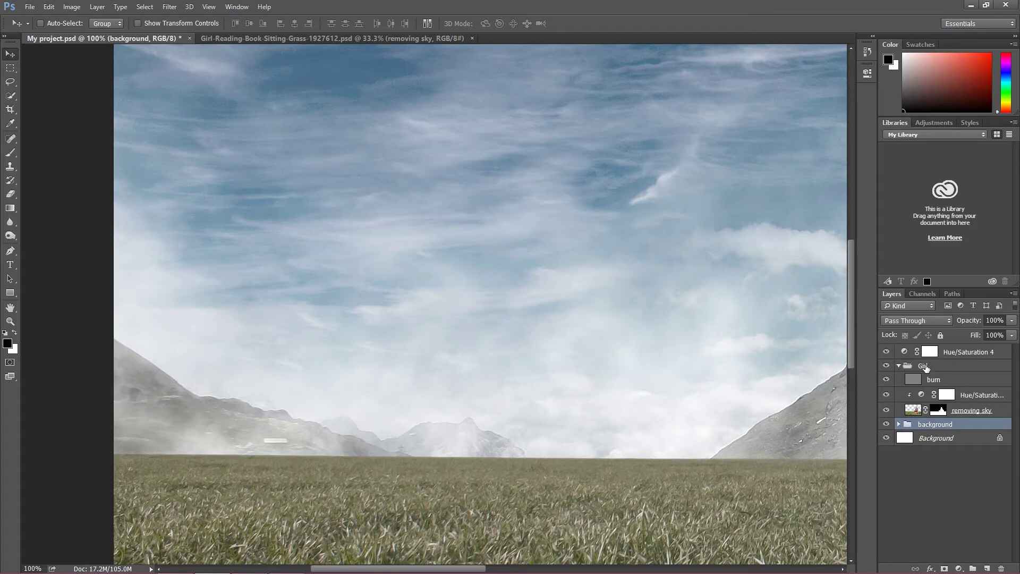
{"action": "left_click", "coordinate": [899, 424]}
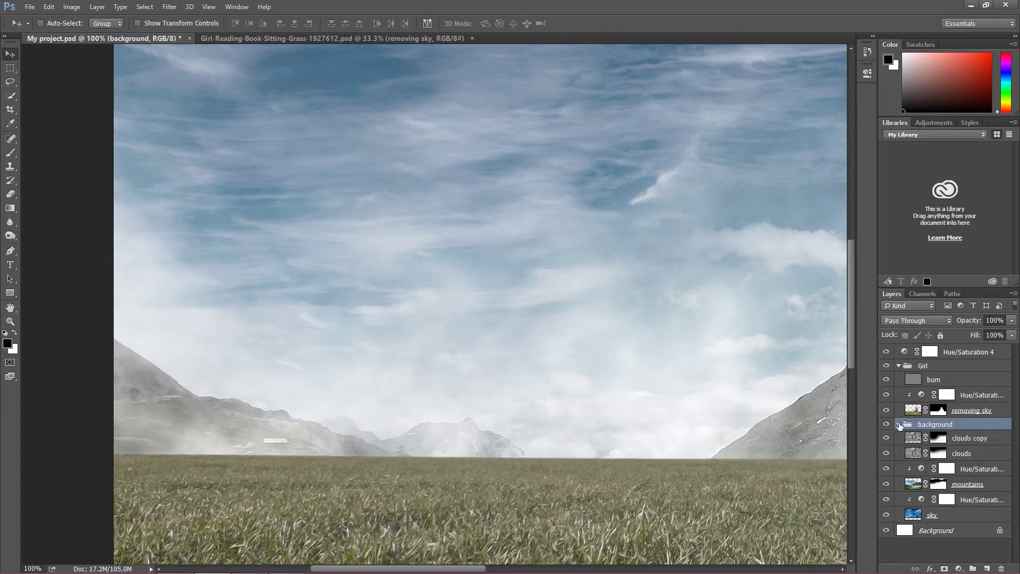
{"action": "left_click", "coordinate": [899, 424]}
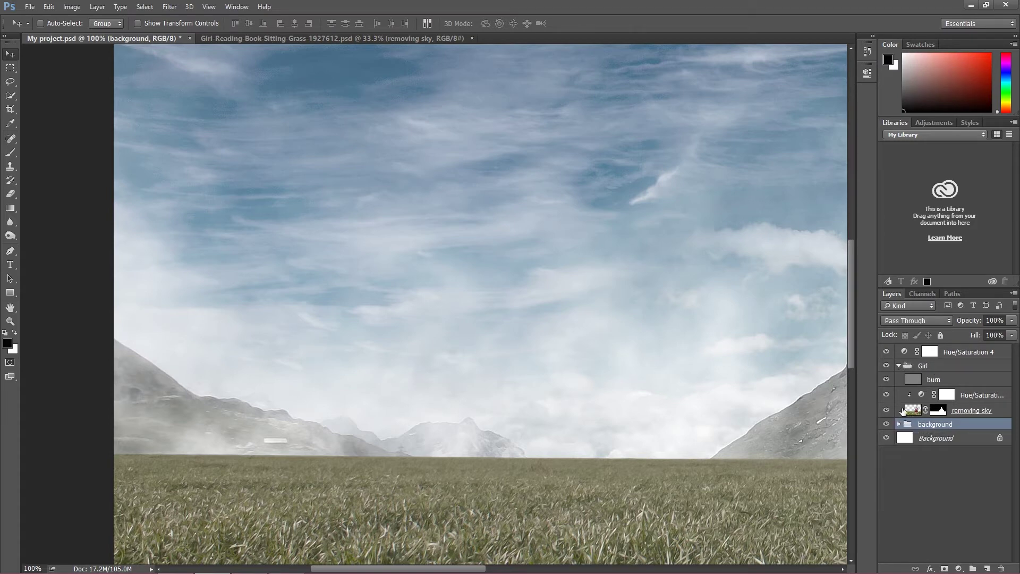
Group the clouds and clouds copy layers inside the background group and name the new group "clouds"
{"action": "left_click", "coordinate": [898, 424]}
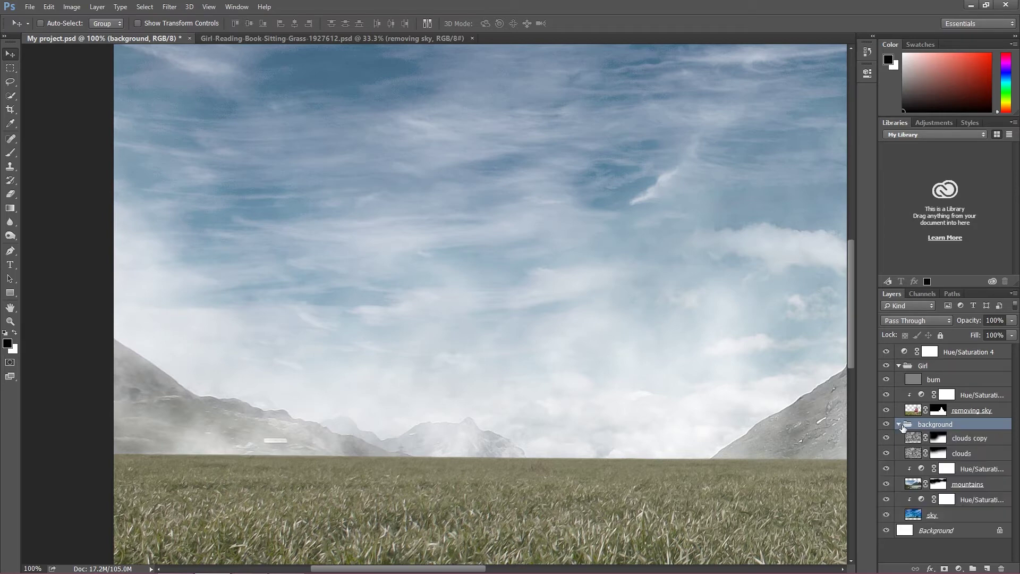
{"action": "left_click", "coordinate": [967, 444]}
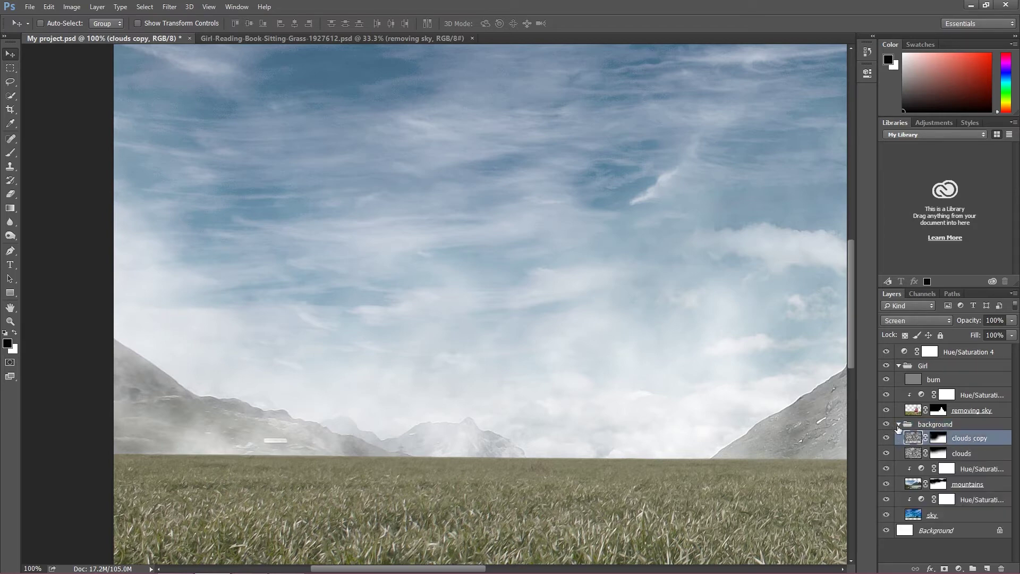
{"action": "left_click", "coordinate": [973, 454], "text": "ctrl"}
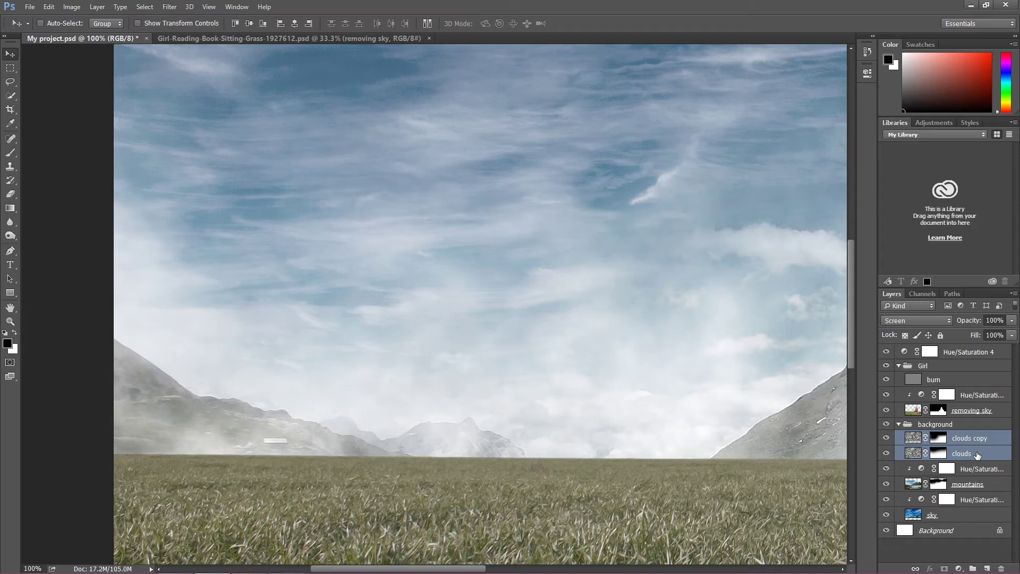
{"action": "key", "text": "ctrl+g"}
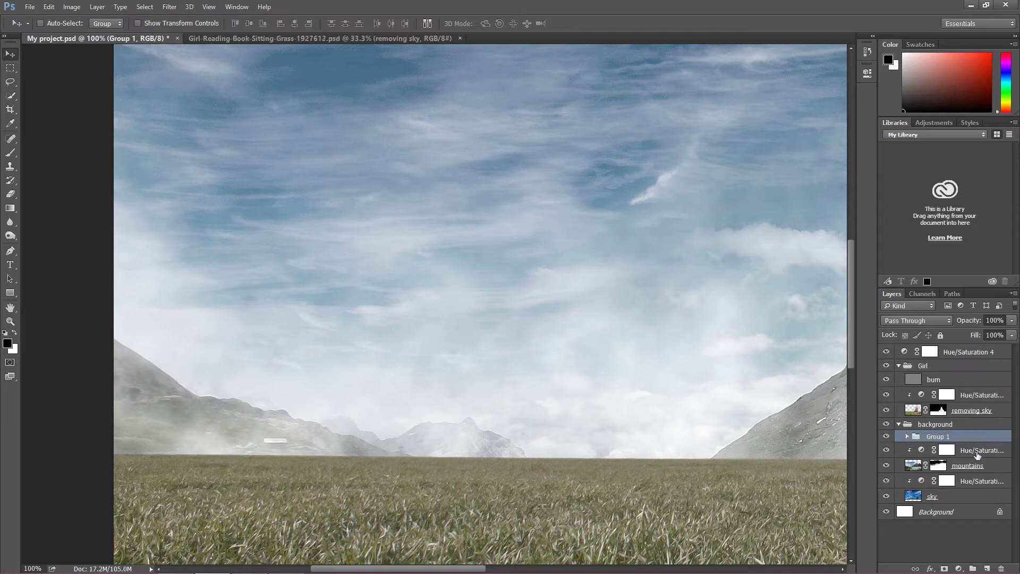
{"action": "double_click", "coordinate": [947, 437]}
{"action": "type", "text": "clouds"}
{"action": "key", "text": "Return"}
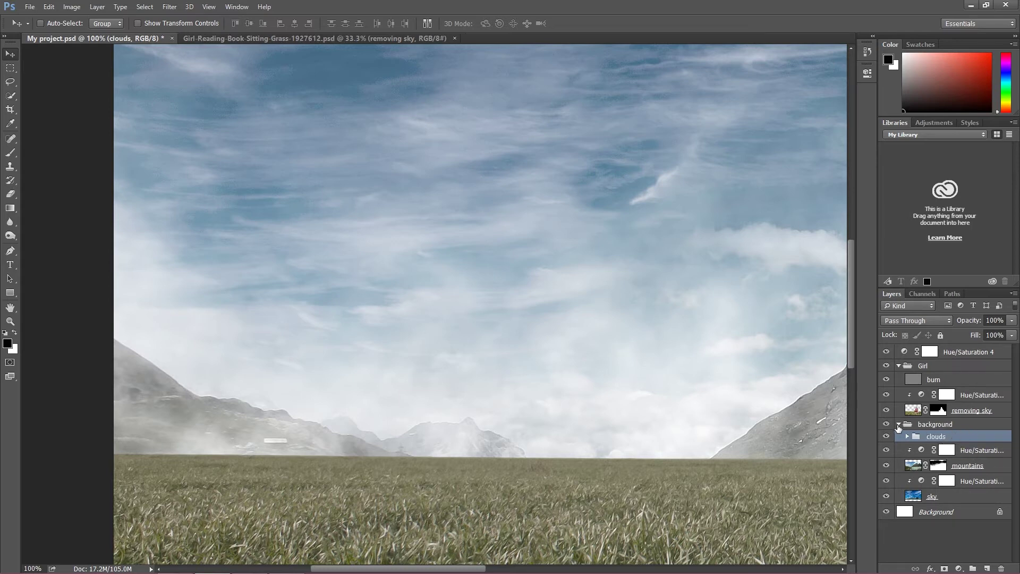
Target the layer mask of the removing sky layer and set up a soft black brush of 31 px with 0% hardness
{"action": "left_click", "coordinate": [898, 425]}
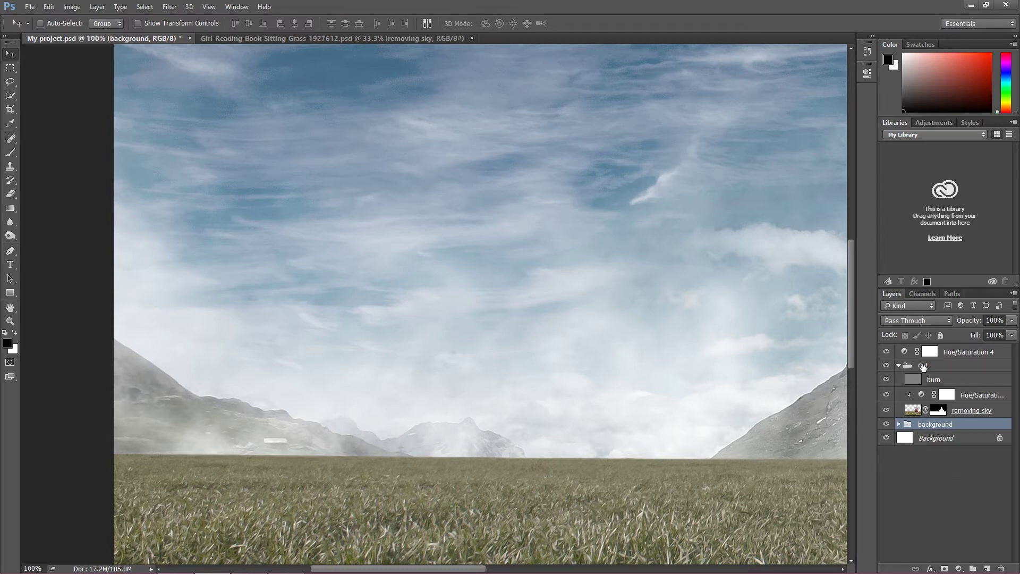
{"action": "left_click", "coordinate": [918, 411]}
{"action": "left_click", "coordinate": [938, 410]}
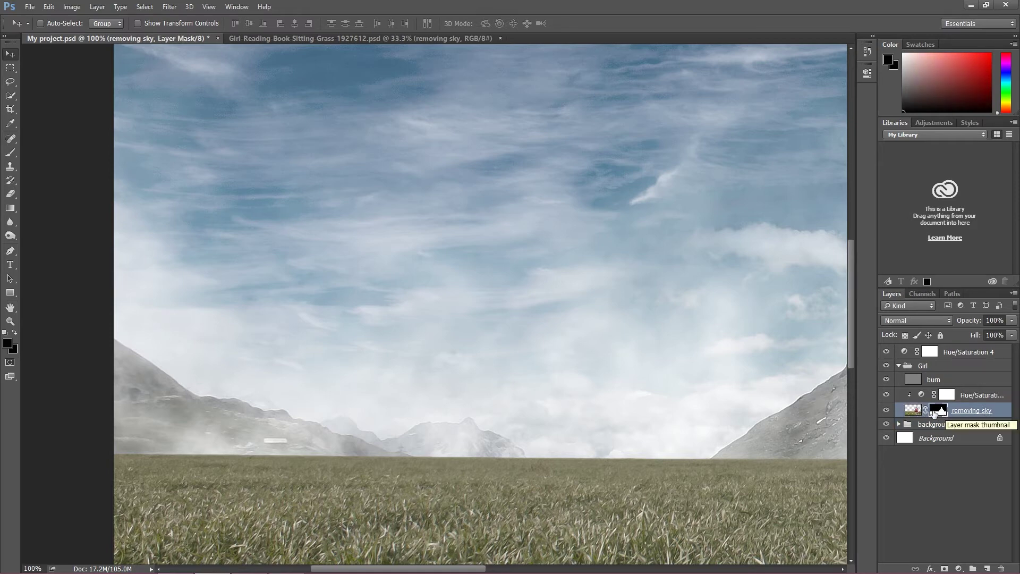
{"action": "left_click", "coordinate": [11, 153]}
{"action": "left_click", "coordinate": [53, 23]}
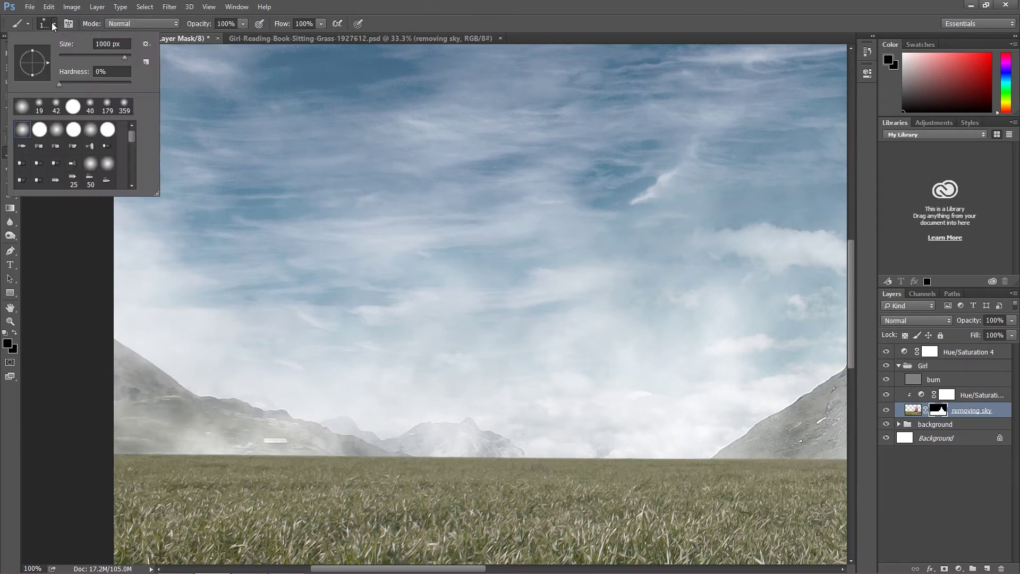
{"action": "left_click_drag", "start_coordinate": [124, 56], "coordinate": [69, 55]}
{"action": "key", "text": "Return"}
Paint black on the removing sky mask along the grass edge below the distant mountains to soften the horizon
{"action": "key", "text": "ctrl+equal"}
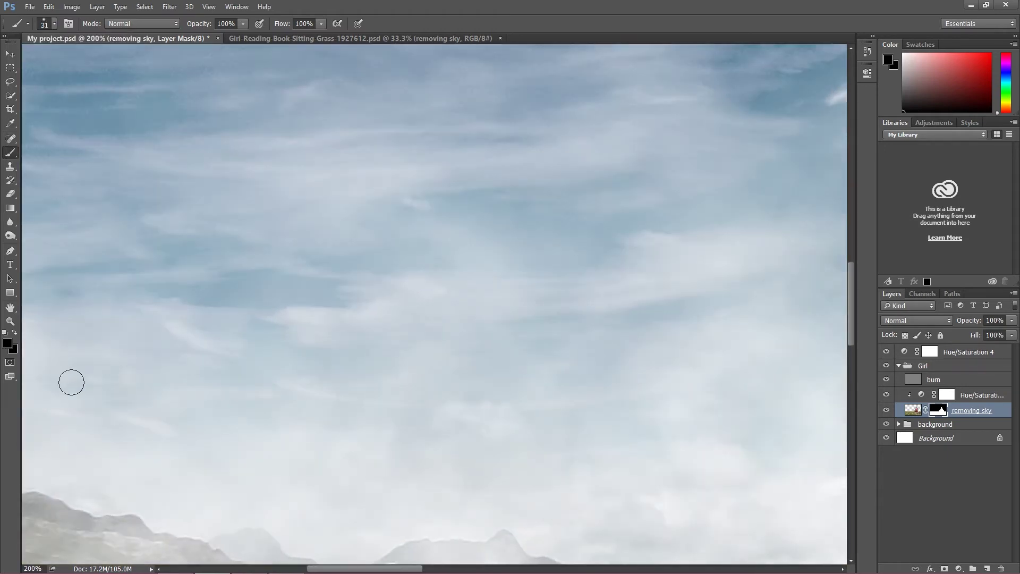
{"action": "left_click_drag", "start_coordinate": [851, 300], "coordinate": [849, 346]}
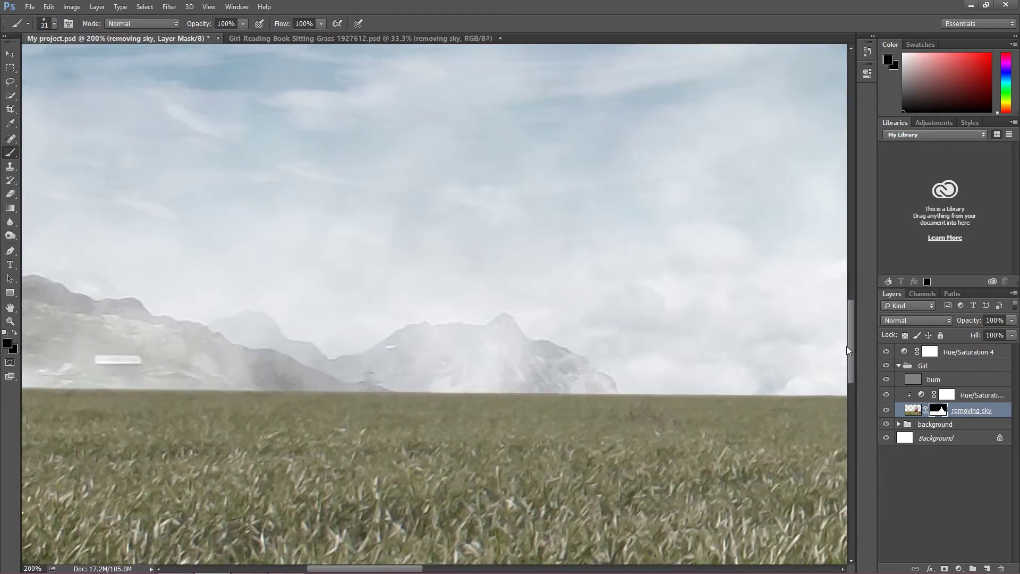
{"action": "left_click_drag", "start_coordinate": [391, 568], "coordinate": [333, 568]}
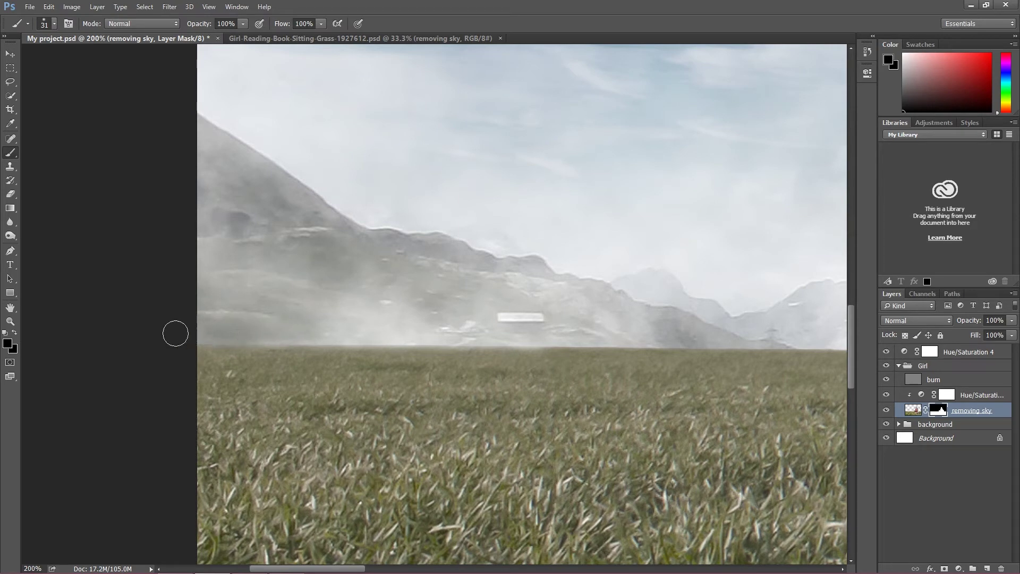
{"action": "left_click_drag", "start_coordinate": [279, 569], "coordinate": [315, 569]}
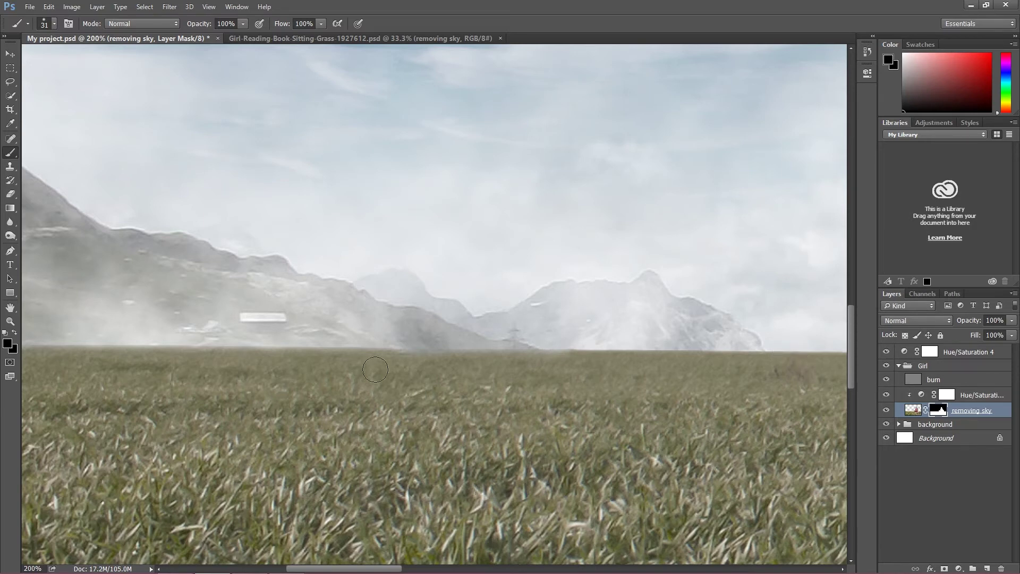
{"action": "scroll", "coordinate": [397, 544], "scroll_direction": "right", "scroll_amount": 6}
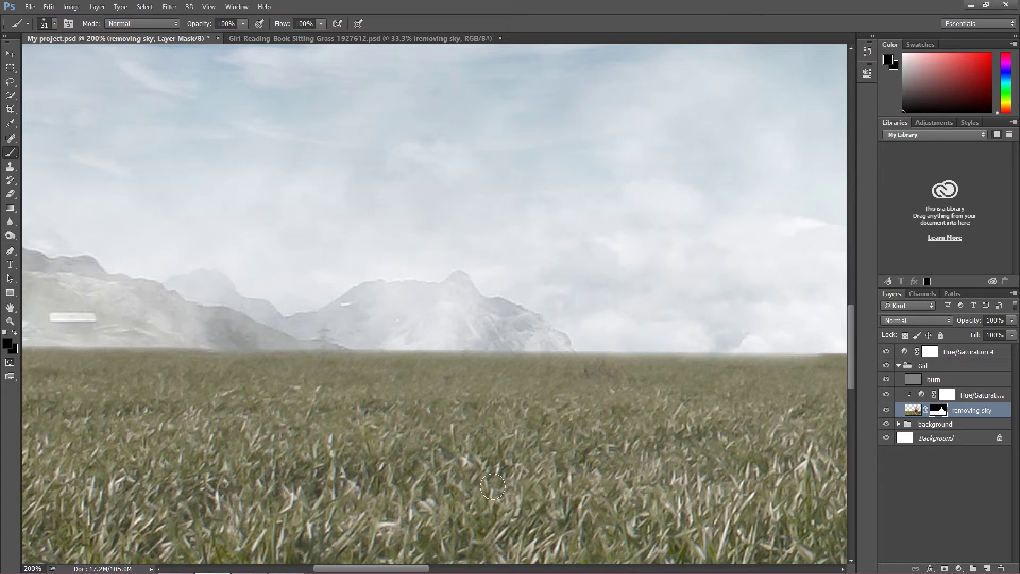
{"action": "mouse_move", "coordinate": [392, 572]}
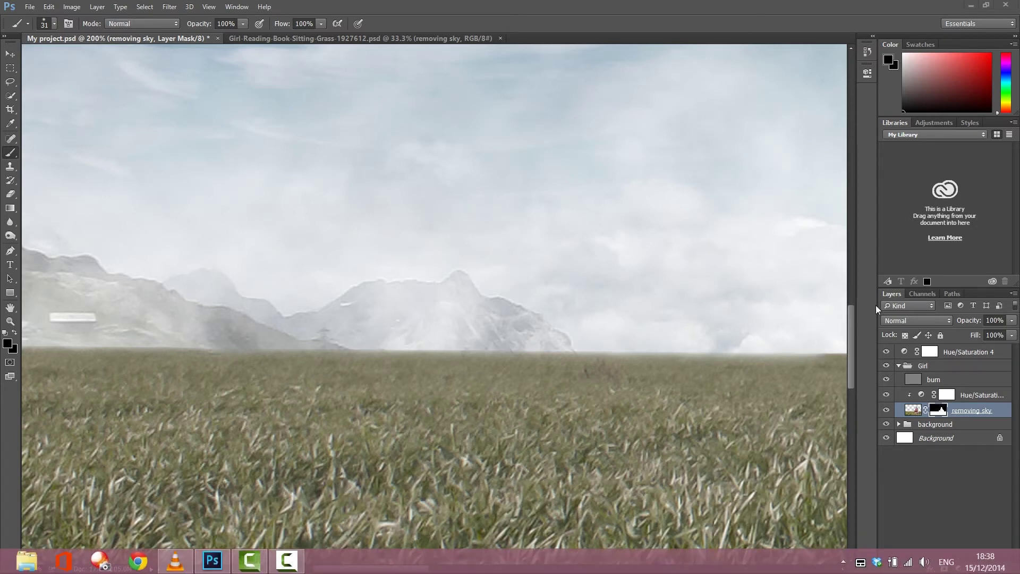
Undo the last brush stroke on the removing sky mask and step backward once in the edit history
{"action": "mouse_move", "coordinate": [12, 4]}
{"action": "left_click", "coordinate": [48, 6]}
{"action": "left_click", "coordinate": [64, 19]}
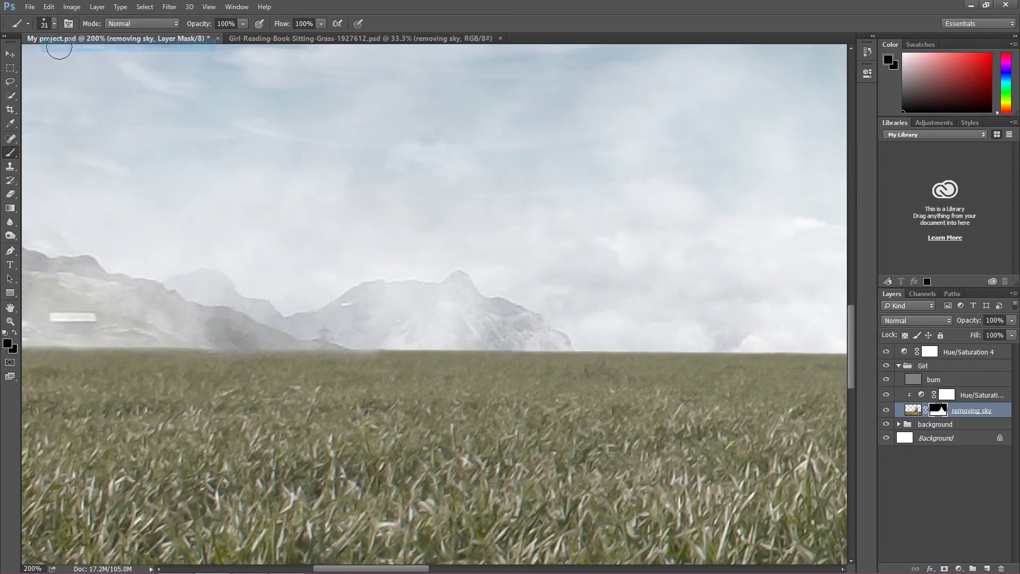
{"action": "left_click", "coordinate": [48, 6]}
{"action": "left_click", "coordinate": [69, 45]}
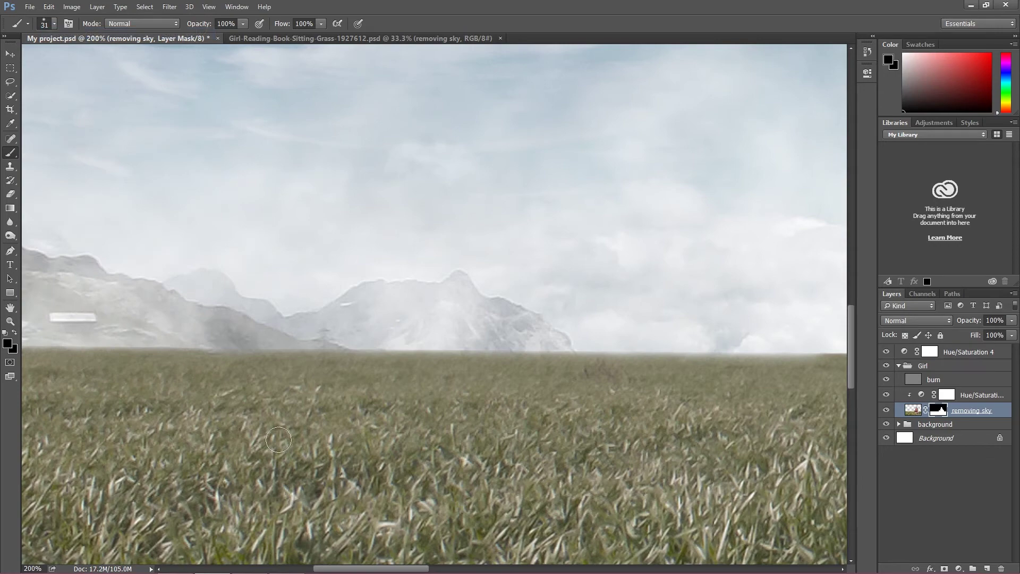
Soften the grass edge on the removing sky mask from the book along the large mountain and the adjoining open sky
{"action": "left_click_drag", "start_coordinate": [338, 568], "coordinate": [447, 570]}
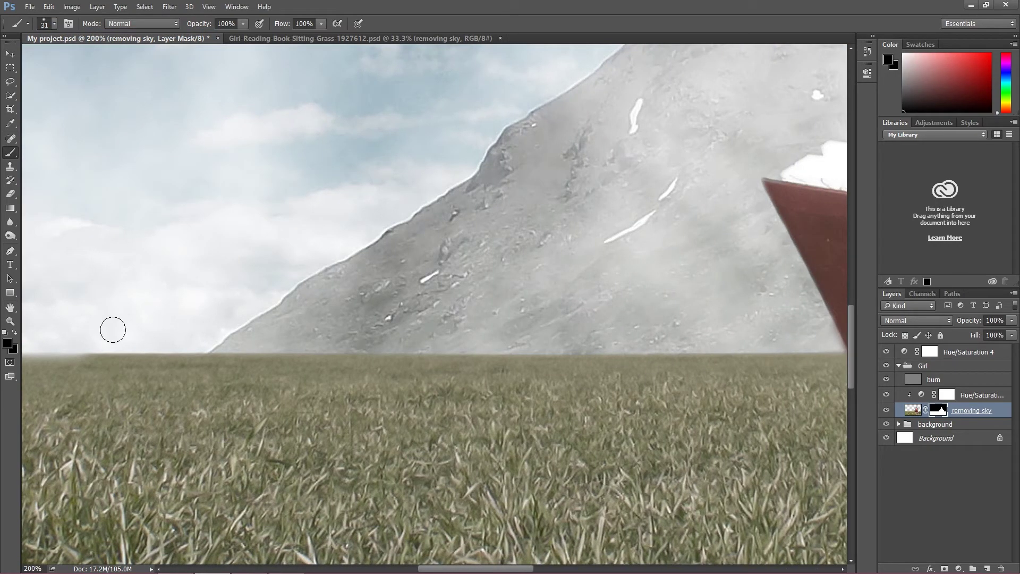
{"action": "left_click_drag", "start_coordinate": [94, 343], "coordinate": [842, 346]}
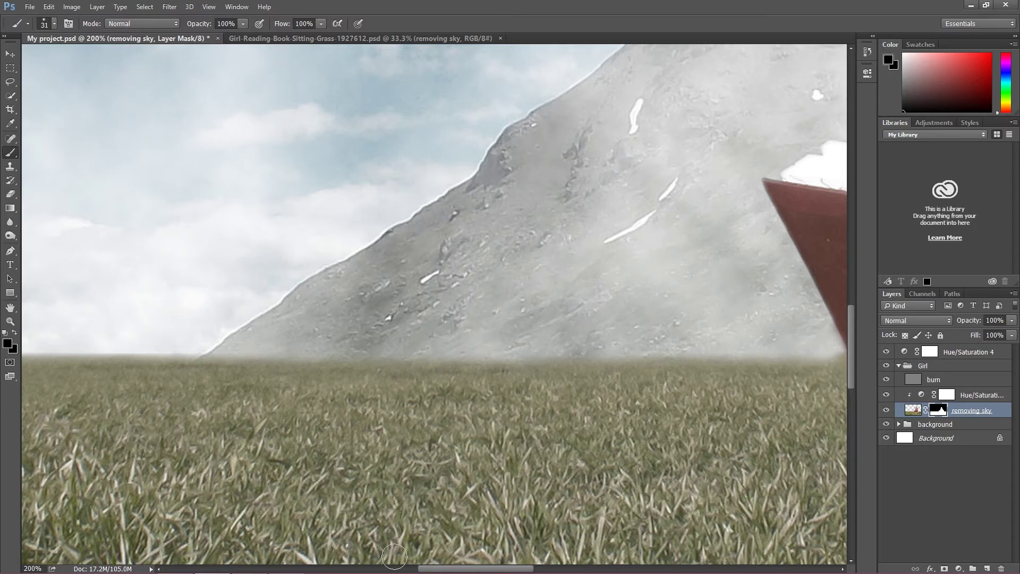
{"action": "left_click_drag", "start_coordinate": [447, 570], "coordinate": [394, 571]}
{"action": "left_click_drag", "start_coordinate": [526, 345], "coordinate": [33, 344]}
Continue softening the horizon on the removing sky mask with the black brush below the distant mountains and hillside
{"action": "mouse_move", "coordinate": [287, 572]}
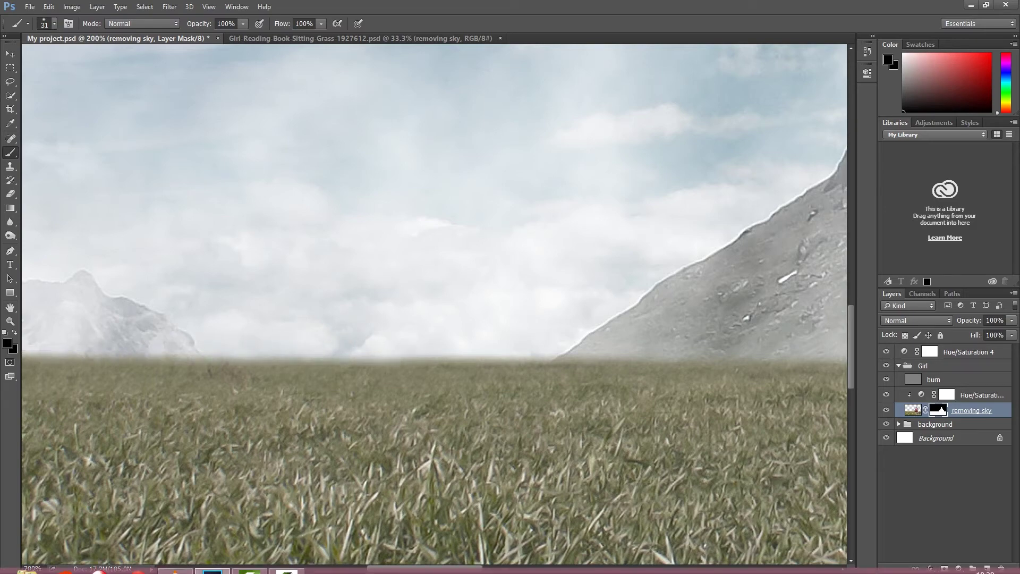
{"action": "left_click_drag", "start_coordinate": [446, 570], "coordinate": [370, 571]}
{"action": "left_click_drag", "start_coordinate": [513, 343], "coordinate": [24, 343]}
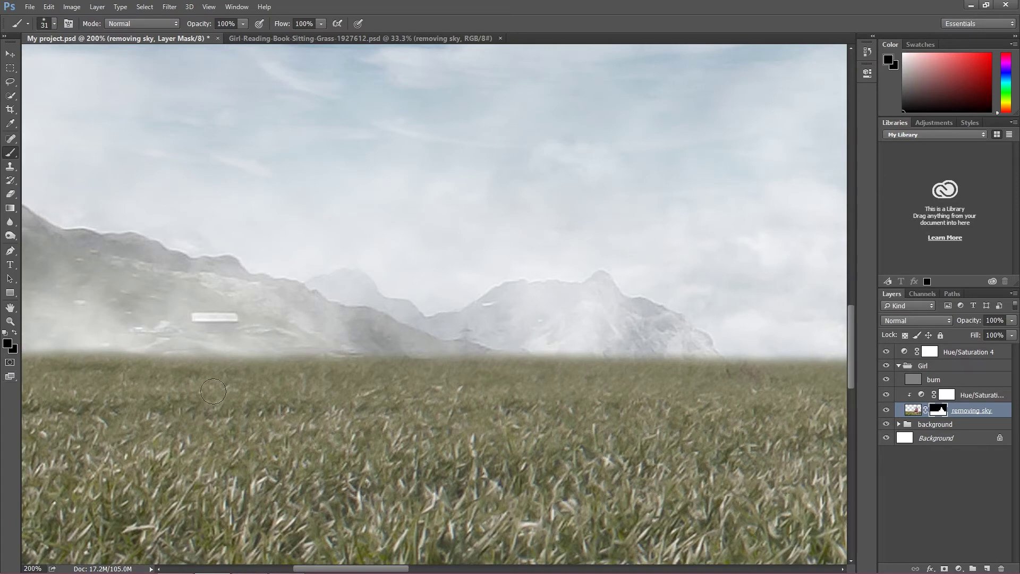
{"action": "key", "text": "ctrl+minus"}
{"action": "key", "text": "ctrl+minus"}
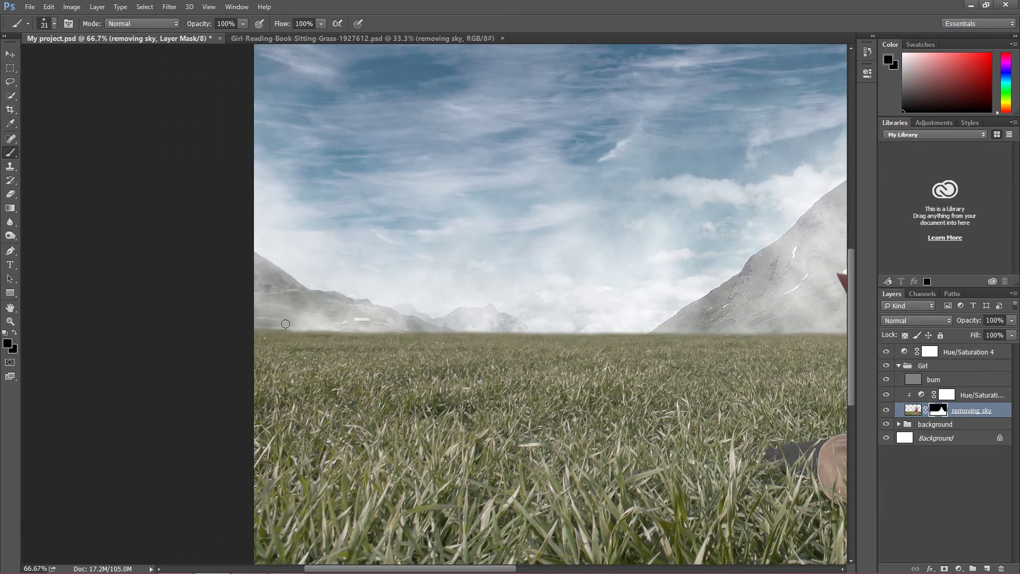
Paint black on the removing sky mask along the grass horizon from the girl's sleeve to the image's right edge
{"action": "key", "text": "ctrl+minus"}
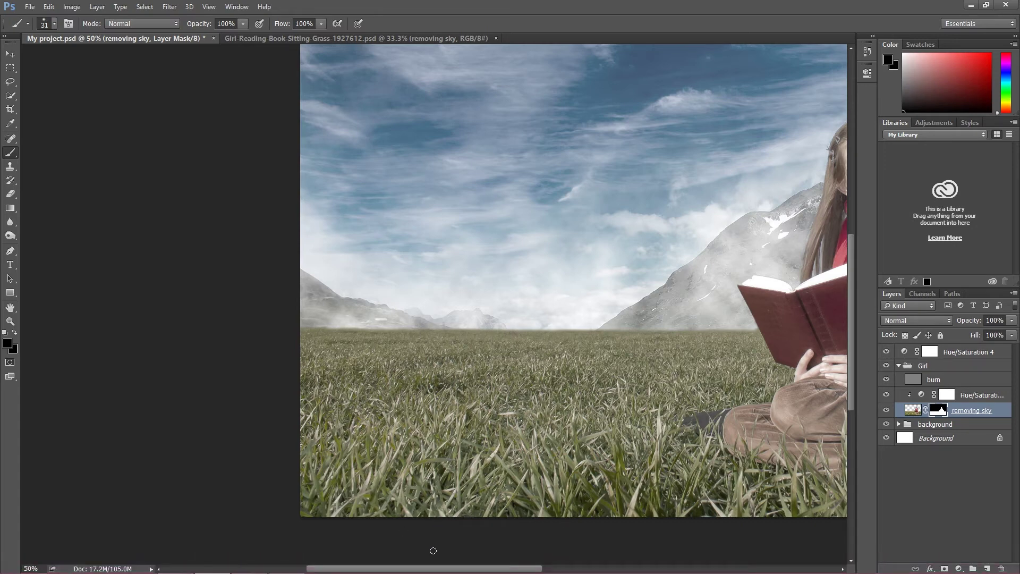
{"action": "left_click_drag", "start_coordinate": [419, 570], "coordinate": [560, 570]}
{"action": "key", "text": "ctrl+plus"}
{"action": "key", "text": "ctrl+plus"}
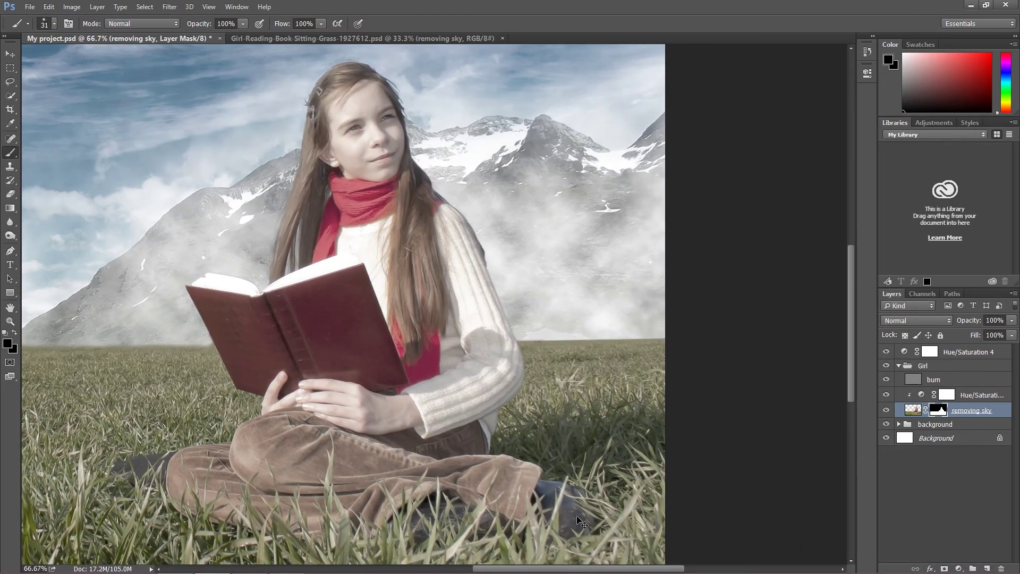
{"action": "key", "text": "ctrl+plus"}
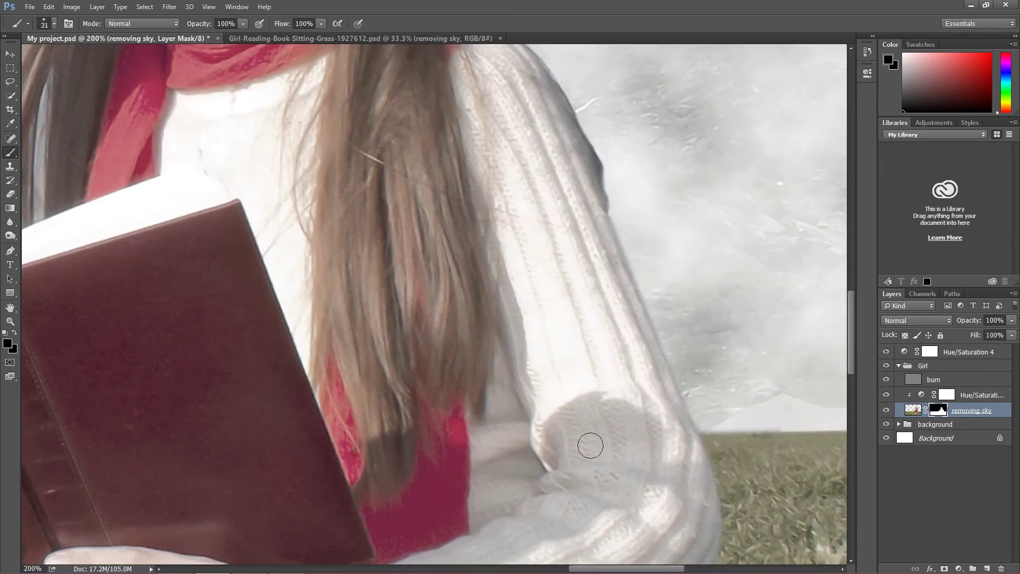
{"action": "left_click_drag", "start_coordinate": [605, 569], "coordinate": [642, 569]}
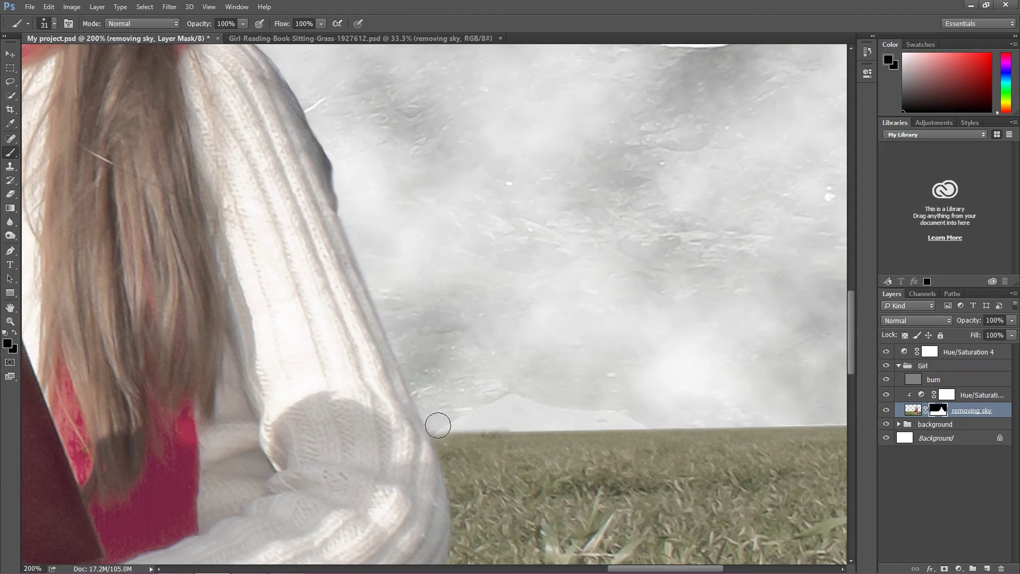
{"action": "left_click_drag", "start_coordinate": [447, 425], "coordinate": [847, 423]}
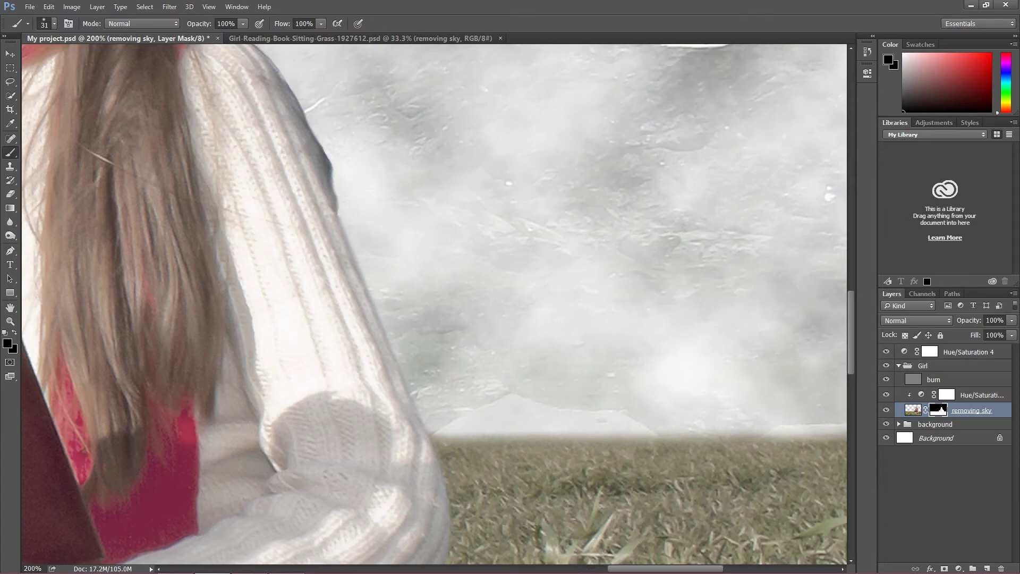
{"action": "mouse_move", "coordinate": [648, 560]}
{"action": "left_click_drag", "start_coordinate": [667, 568], "coordinate": [694, 568]}
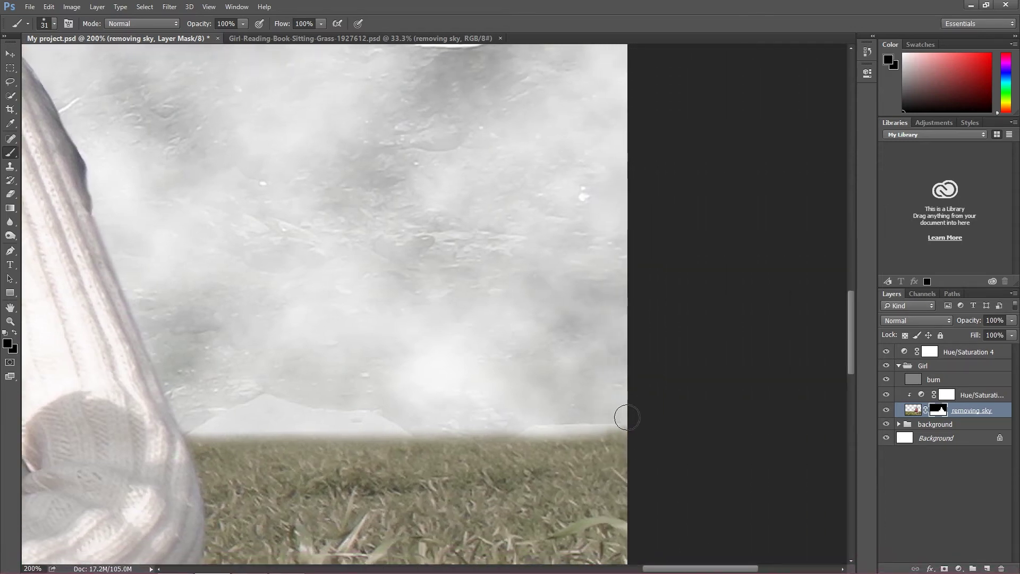
{"action": "key", "text": "ctrl+minus"}
{"action": "key", "text": "ctrl+minus"}
{"action": "key", "text": "ctrl+minus"}
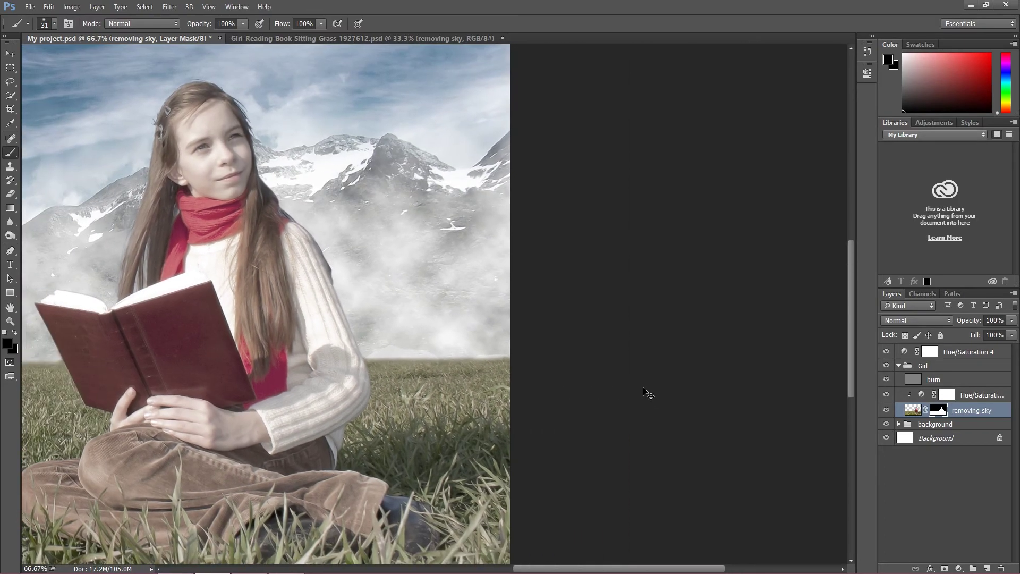
{"action": "key", "text": "ctrl+minus"}
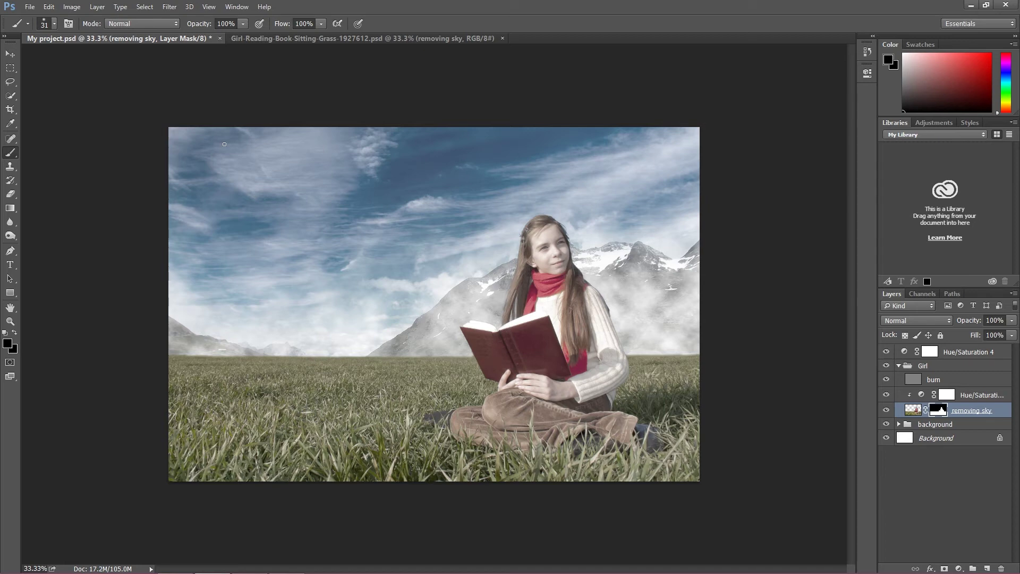
Save the document as a new file named My project 1.psd with Maximize Compatibility enabled
{"action": "left_click", "coordinate": [30, 6]}
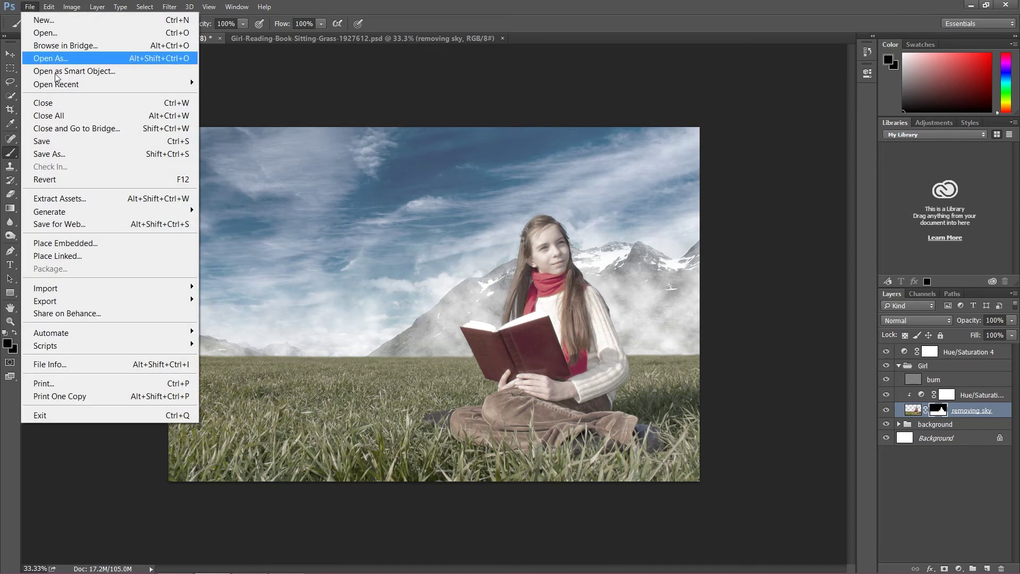
{"action": "left_click", "coordinate": [46, 153]}
{"action": "left_click", "coordinate": [160, 250]}
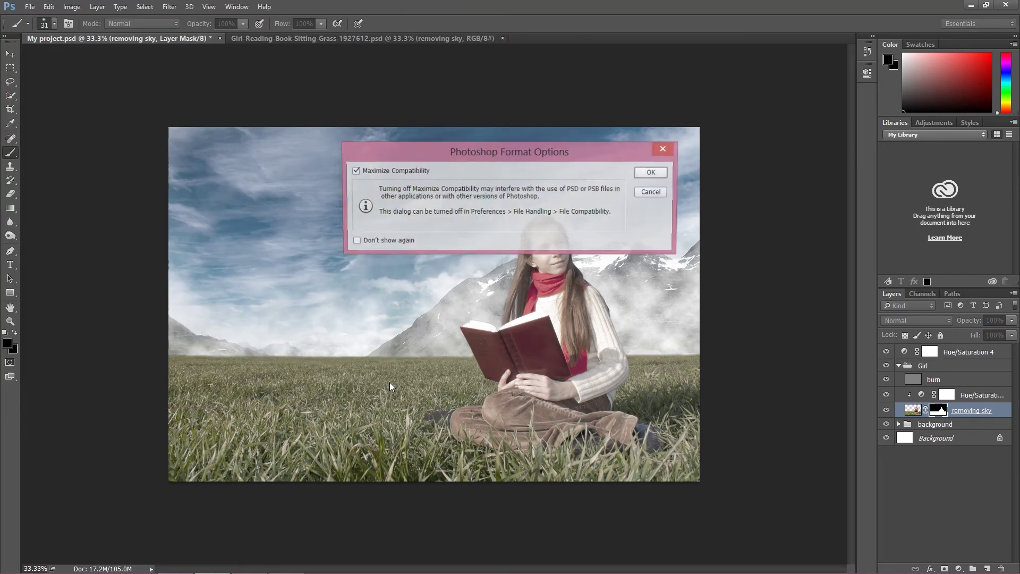
{"action": "left_click", "coordinate": [394, 387]}
{"action": "left_click", "coordinate": [663, 173]}
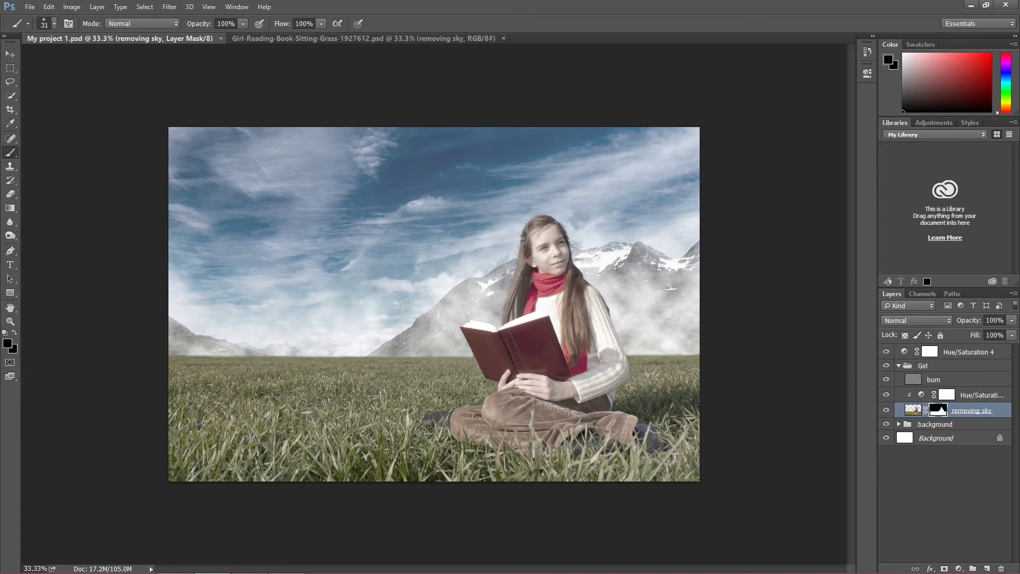
Add a new layer above the burn layer in the Girl group and name it smoke on the field
{"action": "left_click", "coordinate": [898, 366]}
{"action": "left_click", "coordinate": [897, 366]}
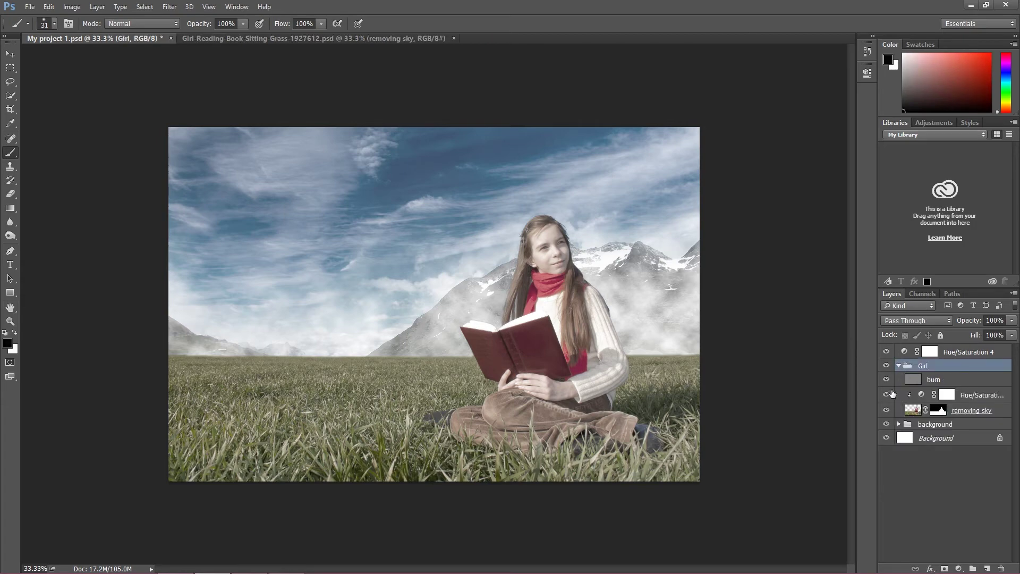
{"action": "left_click", "coordinate": [938, 379]}
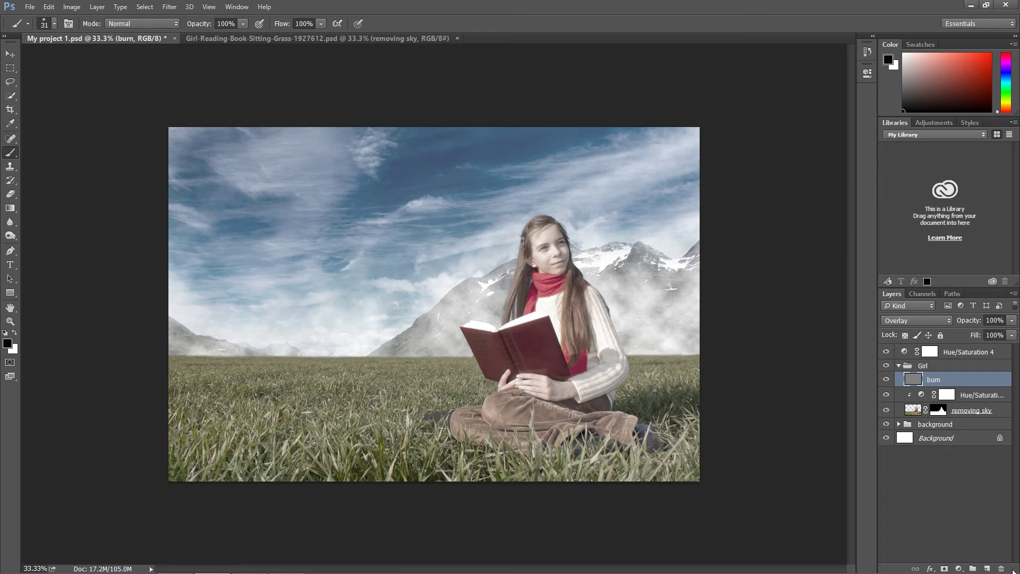
{"action": "key", "text": "ctrl+shift+alt+n"}
{"action": "double_click", "coordinate": [938, 379]}
{"action": "type", "text": "c"}
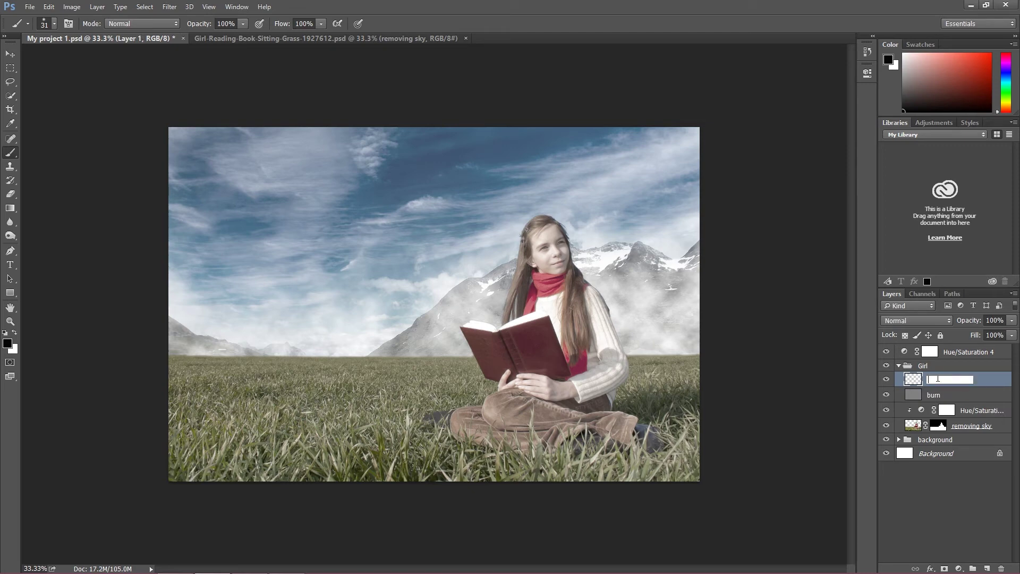
{"action": "type", "text": "smoke on the field"}
{"action": "key", "text": "Return"}
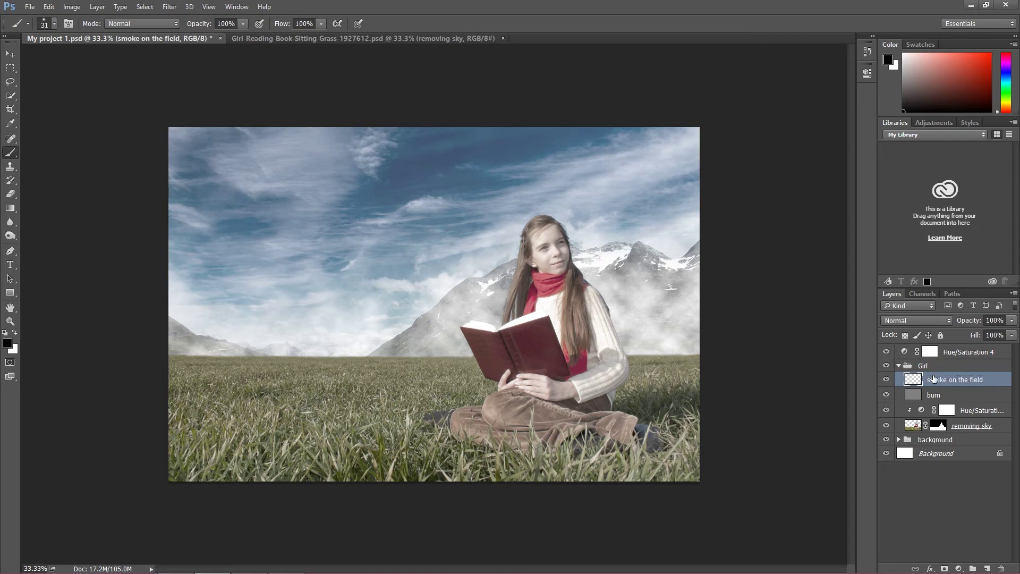
Render Clouds on the smoke on the field layer and set its blend mode to Screen
{"action": "left_click", "coordinate": [172, 6]}
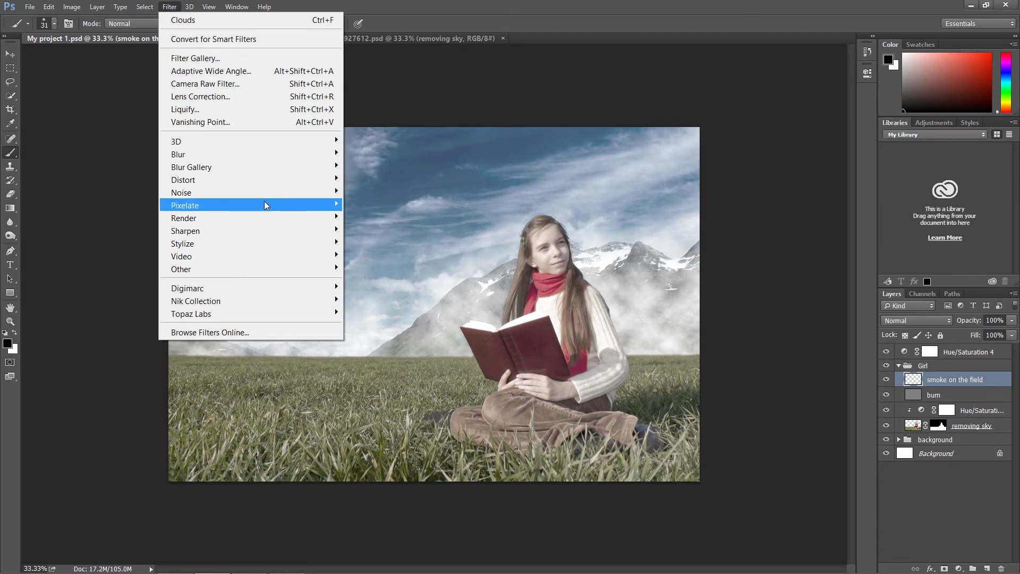
{"action": "mouse_move", "coordinate": [268, 216]}
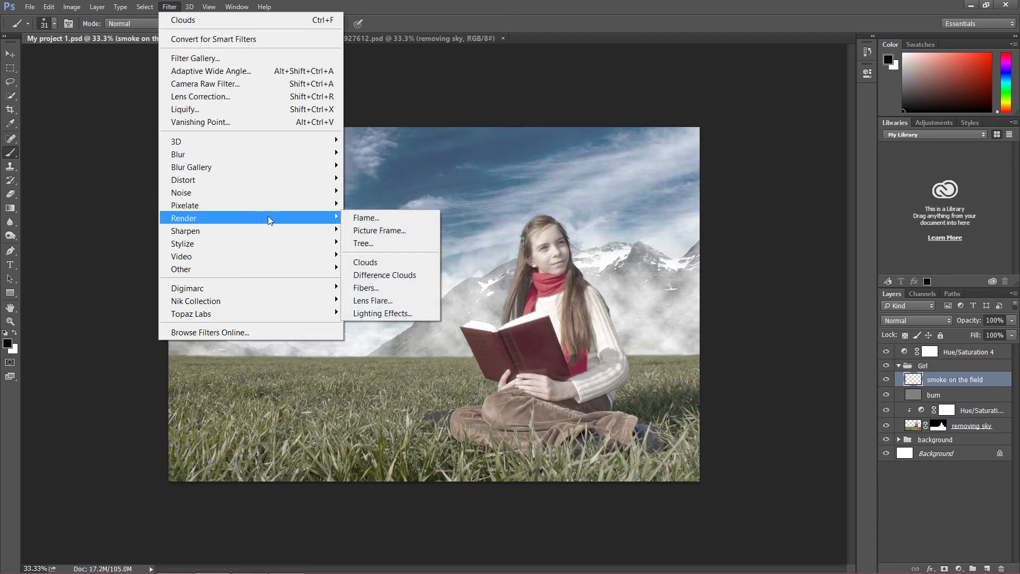
{"action": "left_click", "coordinate": [380, 262]}
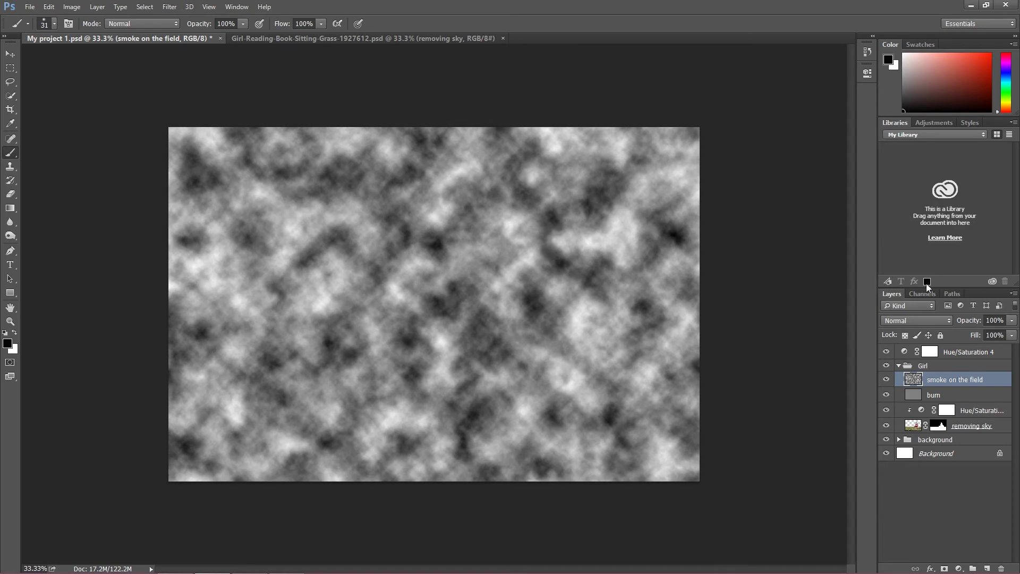
{"action": "left_click", "coordinate": [914, 320]}
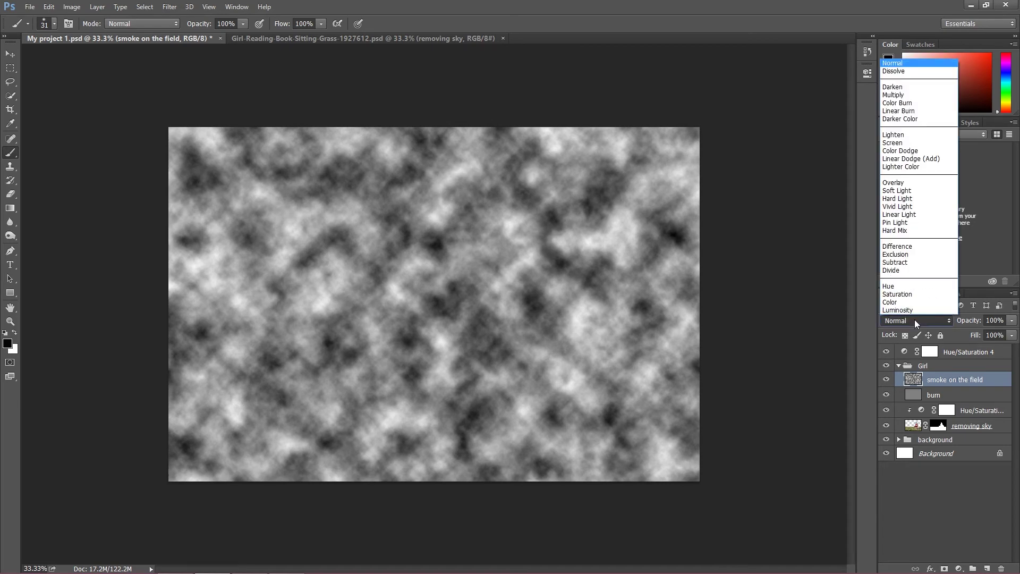
{"action": "left_click", "coordinate": [895, 142]}
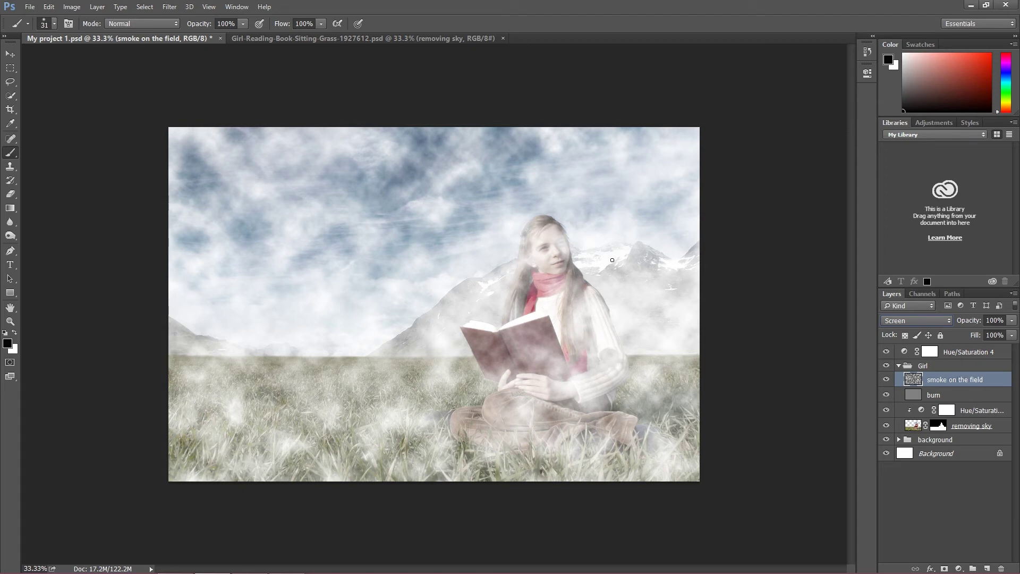
Try a Gaussian Blur with a 19.6-pixel radius on the smoke on the field layer and undo it
{"action": "left_click", "coordinate": [169, 6]}
{"action": "mouse_move", "coordinate": [228, 154]}
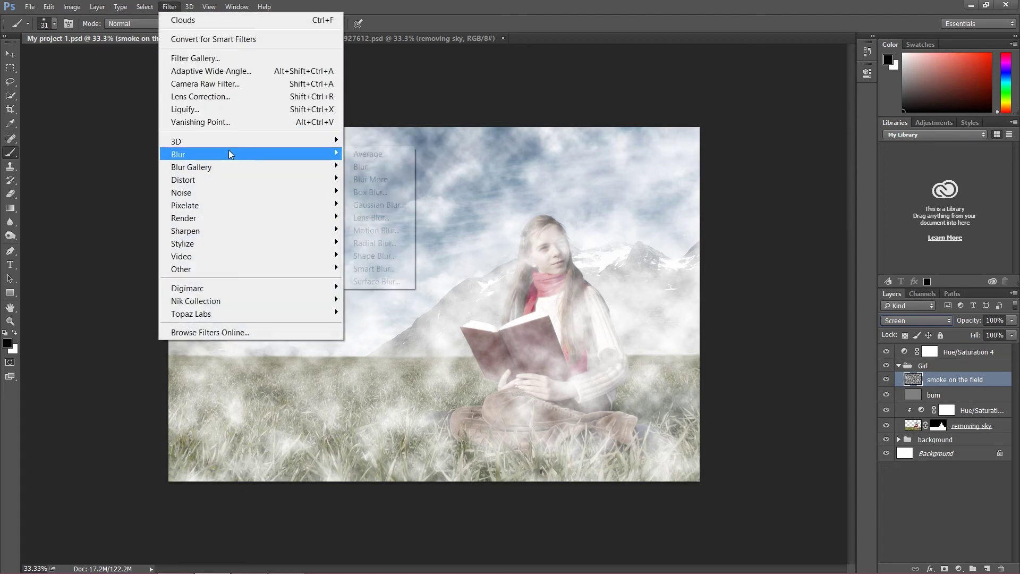
{"action": "left_click", "coordinate": [379, 205]}
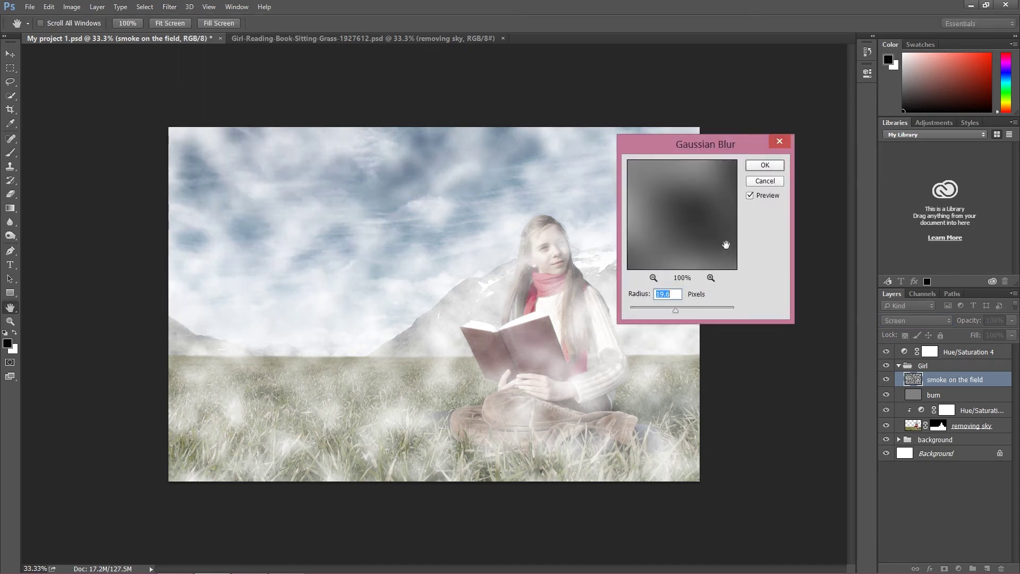
{"action": "left_click_drag", "start_coordinate": [726, 245], "coordinate": [734, 241]}
{"action": "left_click", "coordinate": [765, 168]}
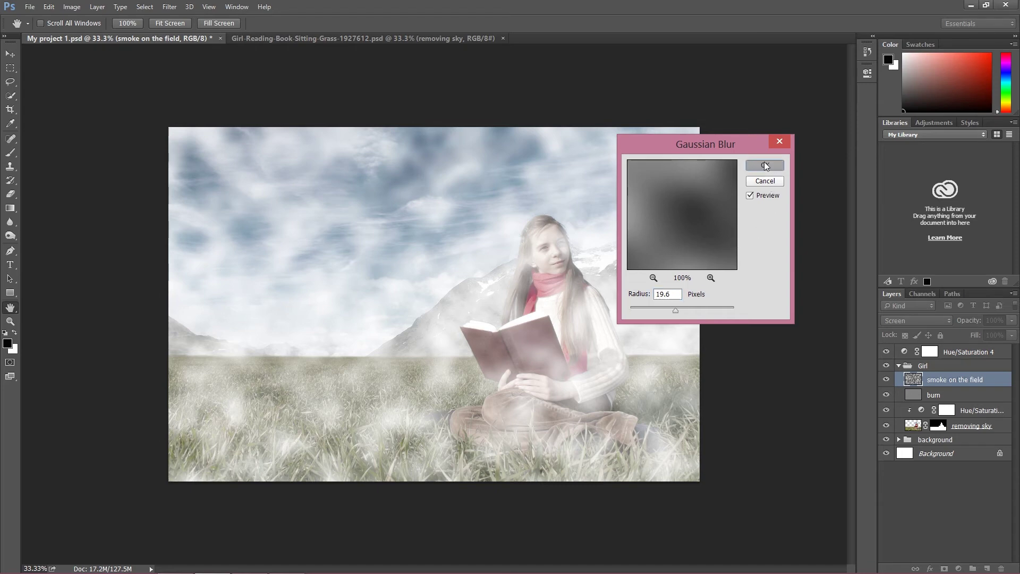
{"action": "left_click", "coordinate": [54, 9]}
{"action": "left_click", "coordinate": [61, 44]}
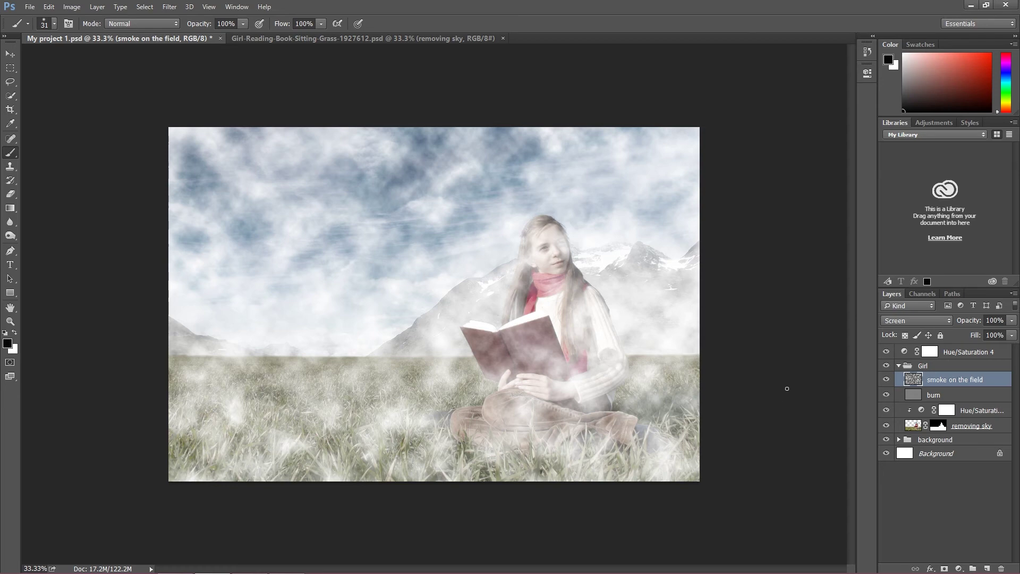
Add a mask to the smoke on the field layer and paint out the sky, mountains and girl with a 1000 px soft black brush
{"action": "left_click", "coordinate": [944, 568]}
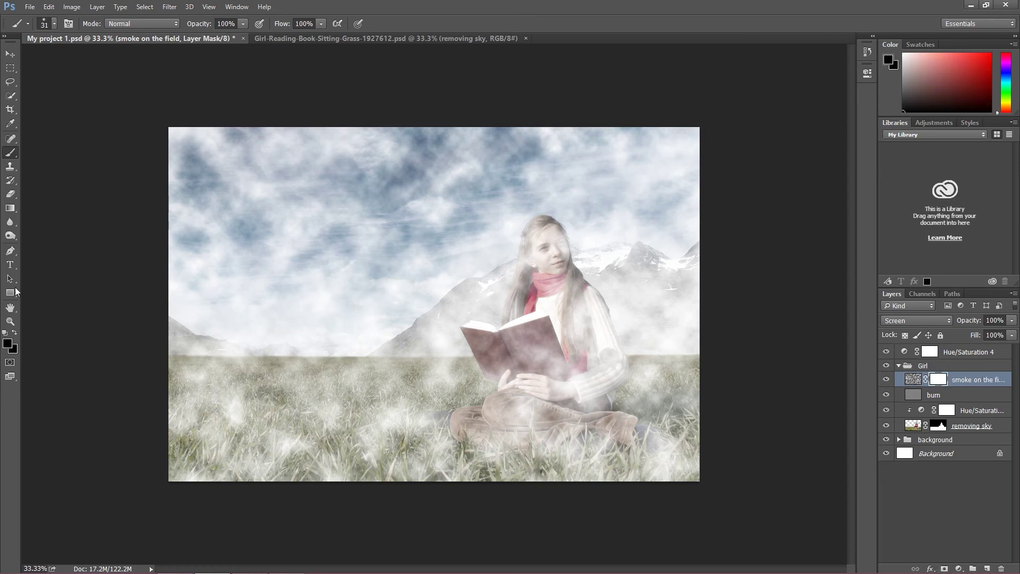
{"action": "right_click", "coordinate": [11, 154]}
{"action": "left_click", "coordinate": [50, 152]}
{"action": "left_click", "coordinate": [46, 21]}
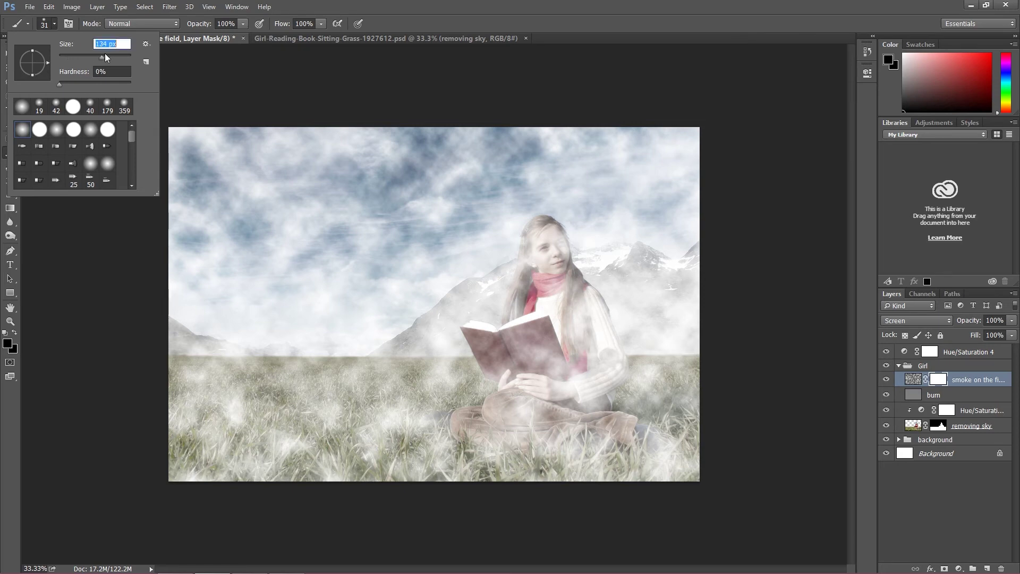
{"action": "left_click_drag", "start_coordinate": [124, 56], "coordinate": [121, 55]}
{"action": "left_click", "coordinate": [228, 155]}
{"action": "mouse_move", "coordinate": [228, 154]}
{"action": "left_mouse_down"}
{"action": "mouse_move", "coordinate": [176, 257]}
{"action": "mouse_move", "coordinate": [209, 278]}
{"action": "mouse_move", "coordinate": [261, 276]}
{"action": "mouse_move", "coordinate": [303, 182]}
{"action": "mouse_move", "coordinate": [412, 139]}
{"action": "mouse_move", "coordinate": [679, 182]}
{"action": "mouse_move", "coordinate": [383, 200]}
{"action": "mouse_move", "coordinate": [569, 269]}
{"action": "mouse_move", "coordinate": [694, 255]}
{"action": "mouse_move", "coordinate": [670, 283]}
{"action": "mouse_move", "coordinate": [546, 285]}
{"action": "mouse_move", "coordinate": [464, 273]}
{"action": "mouse_move", "coordinate": [34, 263]}
{"action": "left_mouse_up"}
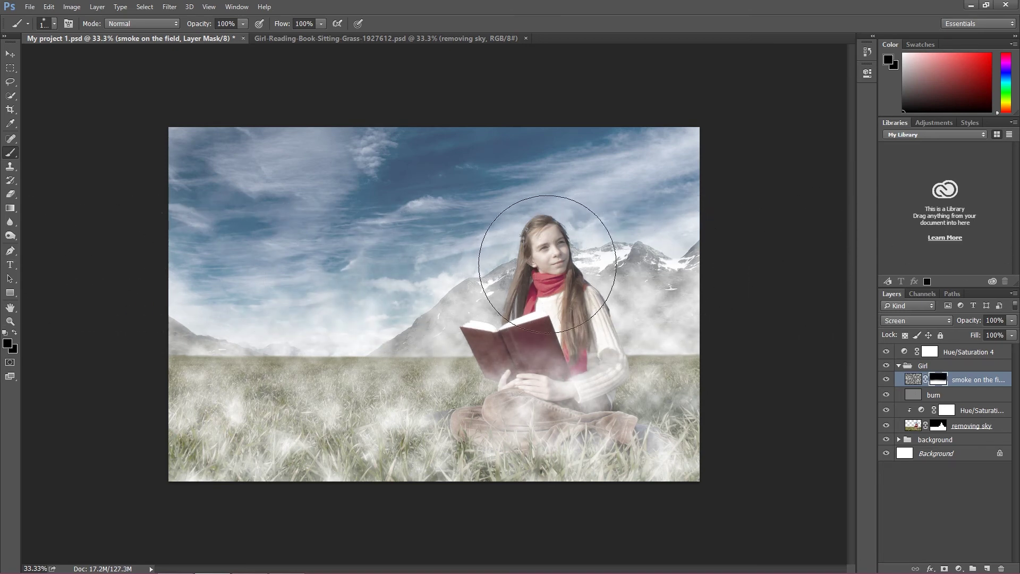
{"action": "mouse_move", "coordinate": [544, 317]}
{"action": "left_mouse_down"}
{"action": "mouse_move", "coordinate": [547, 364]}
{"action": "mouse_move", "coordinate": [523, 382]}
{"action": "mouse_move", "coordinate": [610, 420]}
{"action": "mouse_move", "coordinate": [604, 456]}
{"action": "mouse_move", "coordinate": [432, 428]}
{"action": "mouse_move", "coordinate": [489, 432]}
{"action": "mouse_move", "coordinate": [681, 514]}
{"action": "left_mouse_up"}
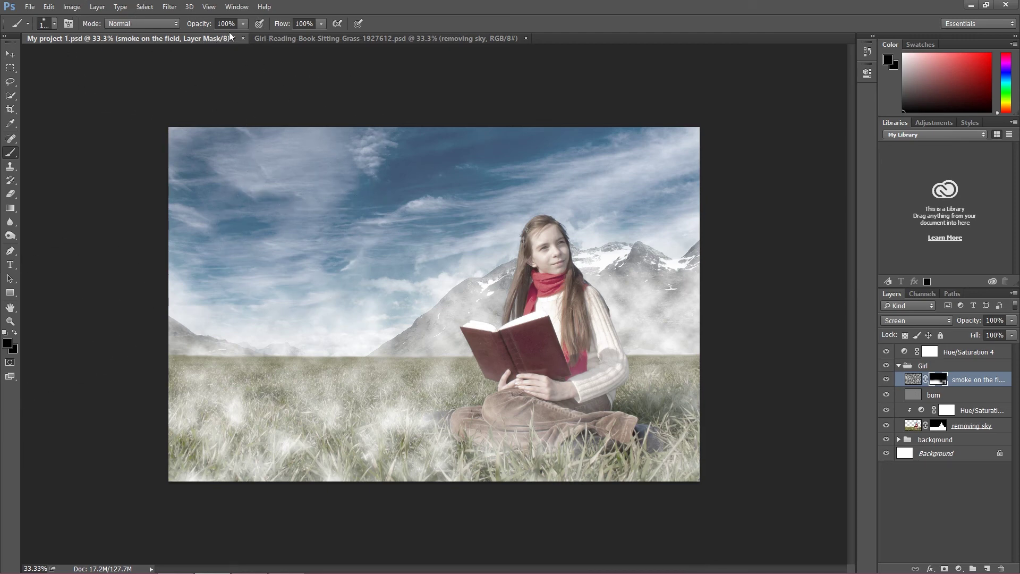
Thin the smoke over the grass on the layer mask with the black brush at 40% opacity
{"action": "left_click", "coordinate": [243, 23]}
{"action": "left_click_drag", "start_coordinate": [242, 36], "coordinate": [212, 38]}
{"action": "left_click_drag", "start_coordinate": [227, 376], "coordinate": [240, 410]}
{"action": "mouse_move", "coordinate": [301, 410]}
{"action": "left_mouse_down"}
{"action": "mouse_move", "coordinate": [349, 395]}
{"action": "mouse_move", "coordinate": [543, 450]}
{"action": "mouse_move", "coordinate": [511, 456]}
{"action": "mouse_move", "coordinate": [484, 479]}
{"action": "mouse_move", "coordinate": [550, 440]}
{"action": "left_mouse_up"}
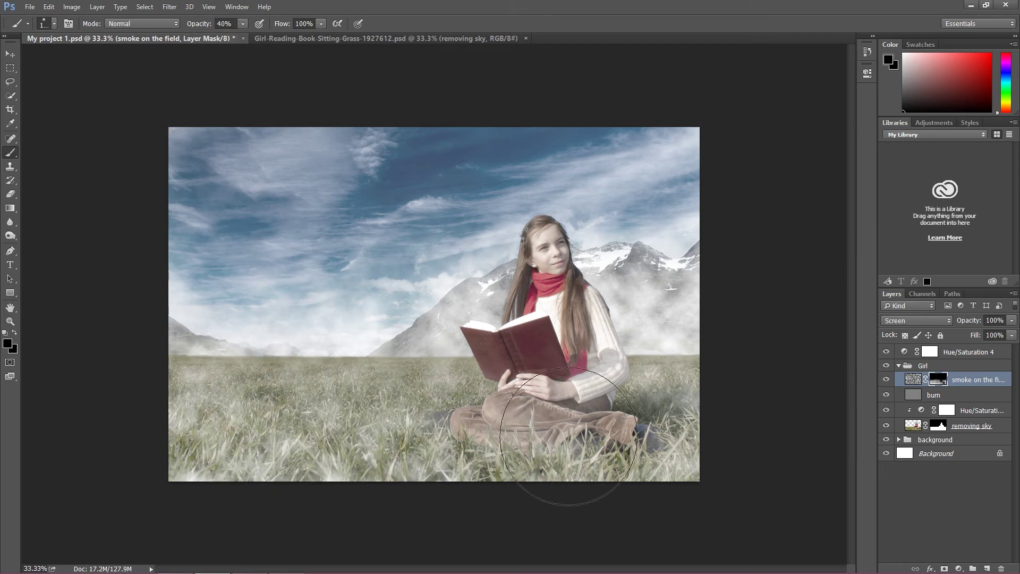
{"action": "left_click_drag", "start_coordinate": [674, 335], "coordinate": [674, 349]}
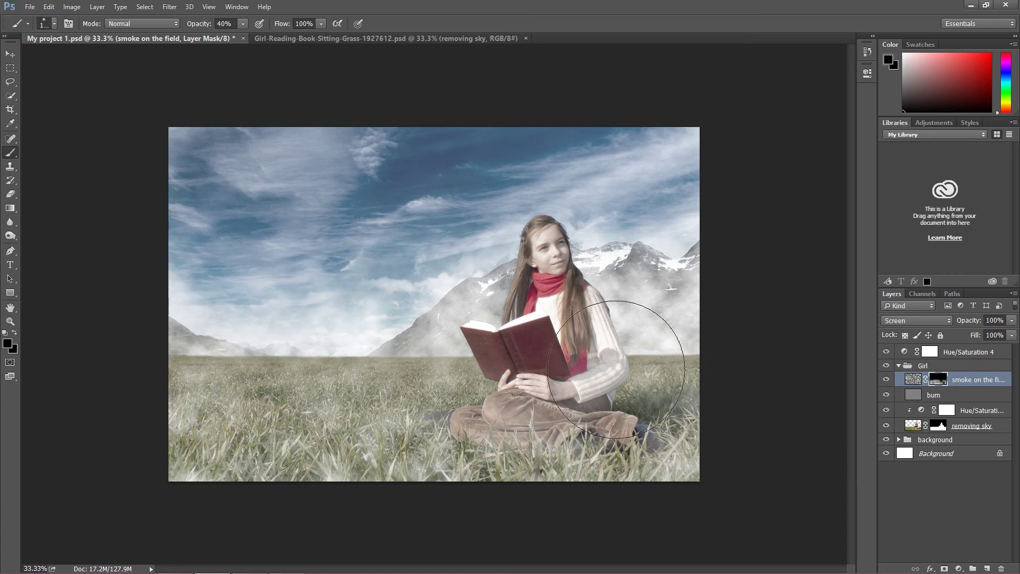
Restore some smoke along the grass horizon beside the girl on the mask with a 241 px white (ffffff) brush
{"action": "left_click", "coordinate": [47, 24]}
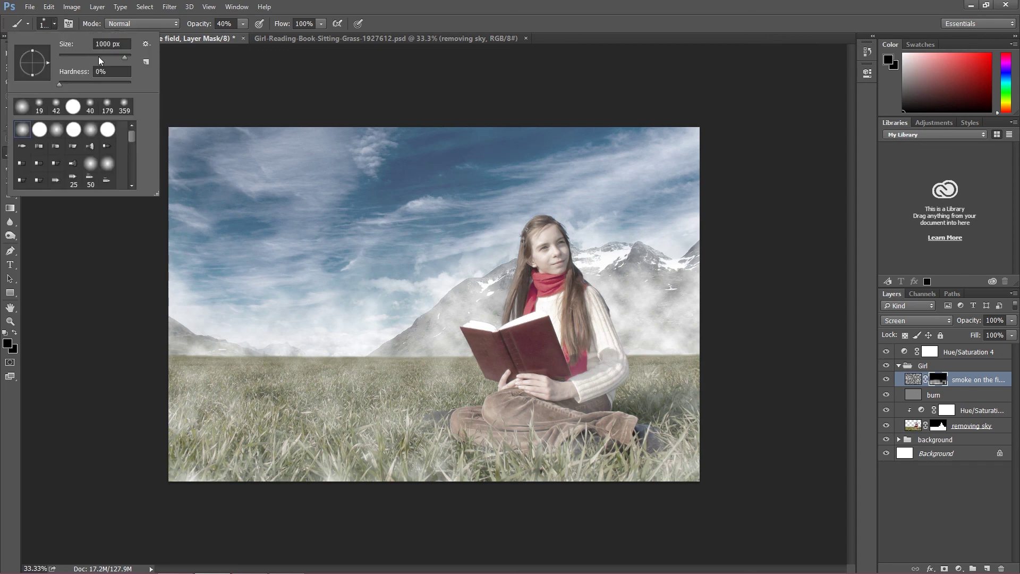
{"action": "left_click_drag", "start_coordinate": [104, 57], "coordinate": [115, 63]}
{"action": "left_click", "coordinate": [8, 343]}
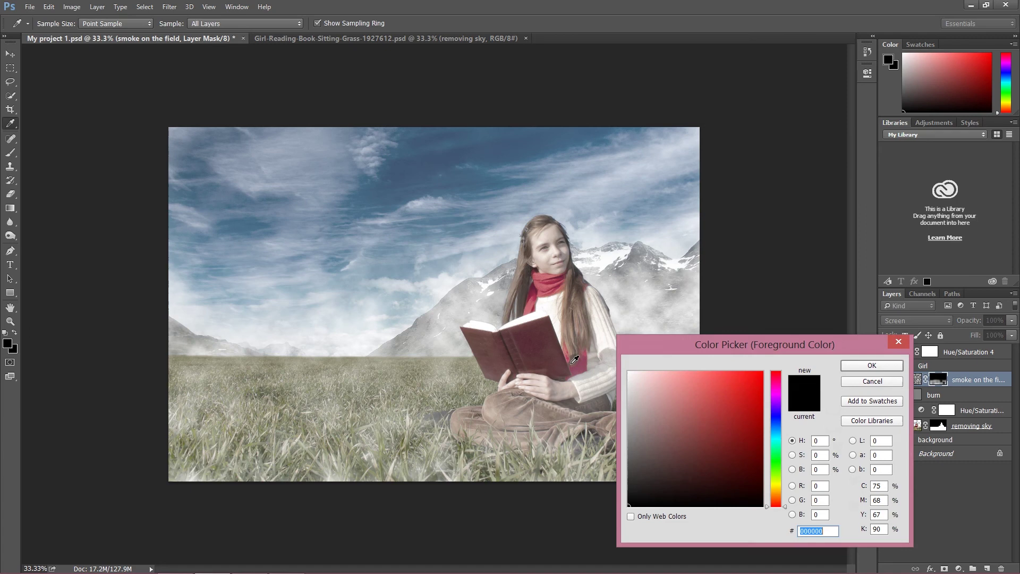
{"action": "left_click_drag", "start_coordinate": [664, 419], "coordinate": [603, 515]}
{"action": "left_click_drag", "start_coordinate": [710, 409], "coordinate": [628, 371]}
{"action": "left_click", "coordinate": [872, 366]}
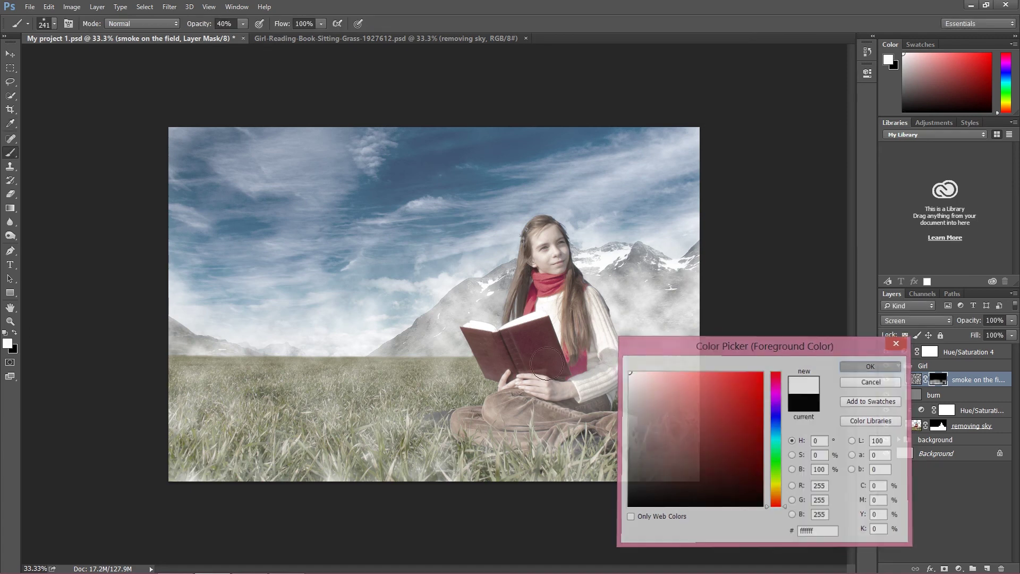
{"action": "mouse_move", "coordinate": [228, 329]}
{"action": "left_mouse_down"}
{"action": "mouse_move", "coordinate": [179, 349]}
{"action": "mouse_move", "coordinate": [177, 364]}
{"action": "mouse_move", "coordinate": [239, 356]}
{"action": "mouse_move", "coordinate": [164, 352]}
{"action": "mouse_move", "coordinate": [432, 353]}
{"action": "left_mouse_up"}
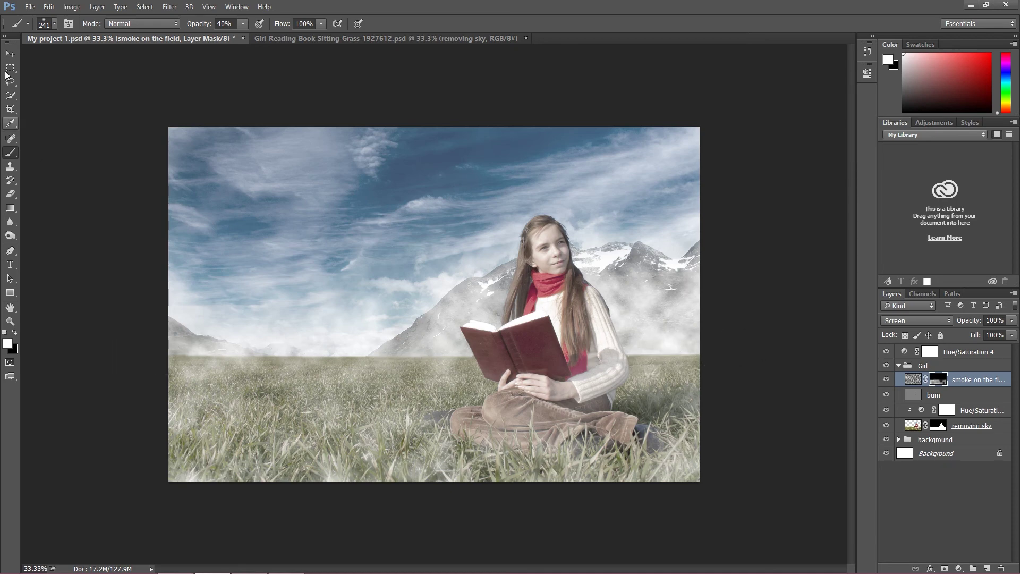
Set the foreground color to black (000000)
{"action": "left_click", "coordinate": [8, 344]}
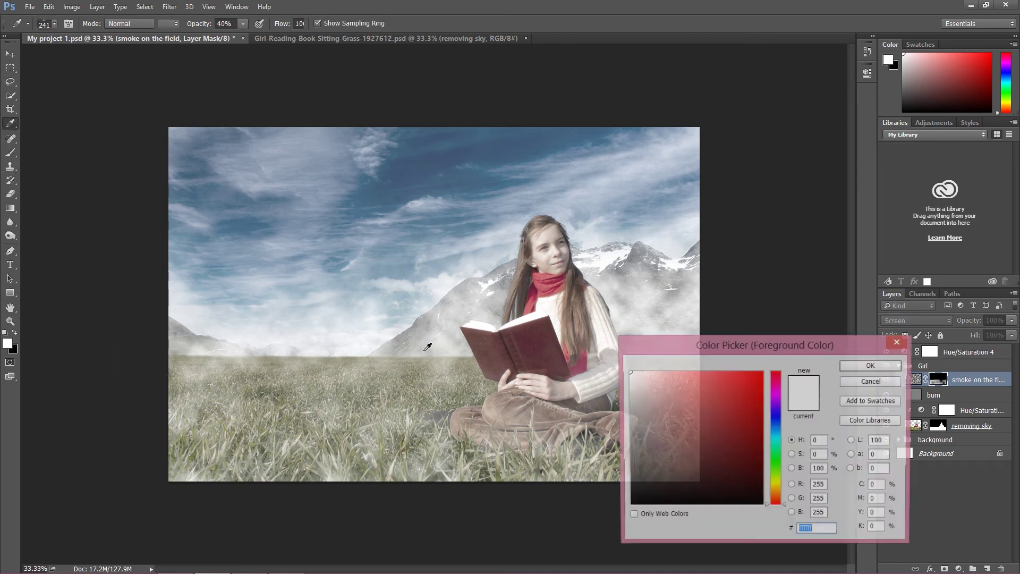
{"action": "type", "text": "000000"}
{"action": "left_click", "coordinate": [881, 364]}
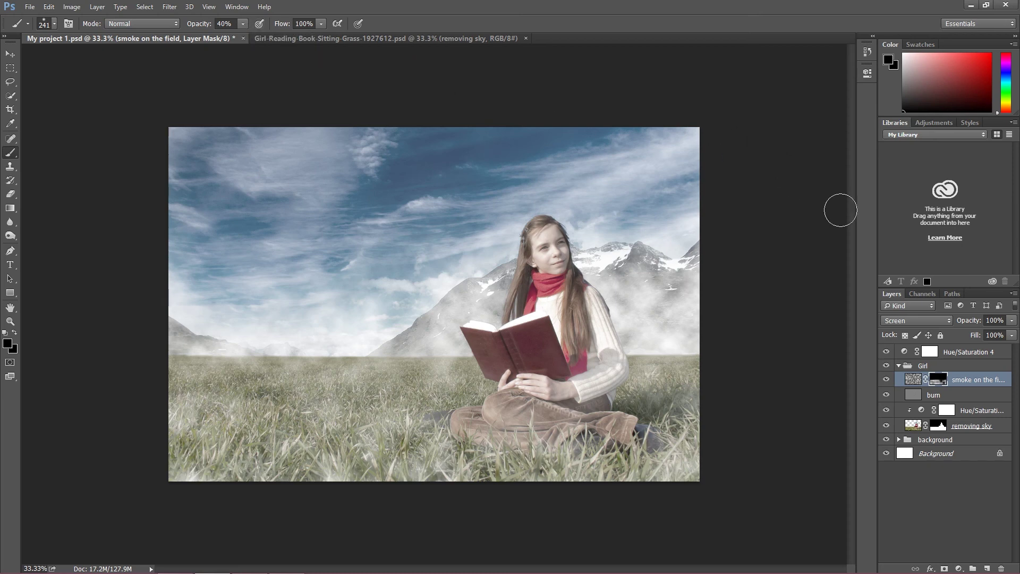
Group the smoke on the field layer by itself inside the Girl group and name the new group smoke
{"action": "left_click", "coordinate": [969, 383]}
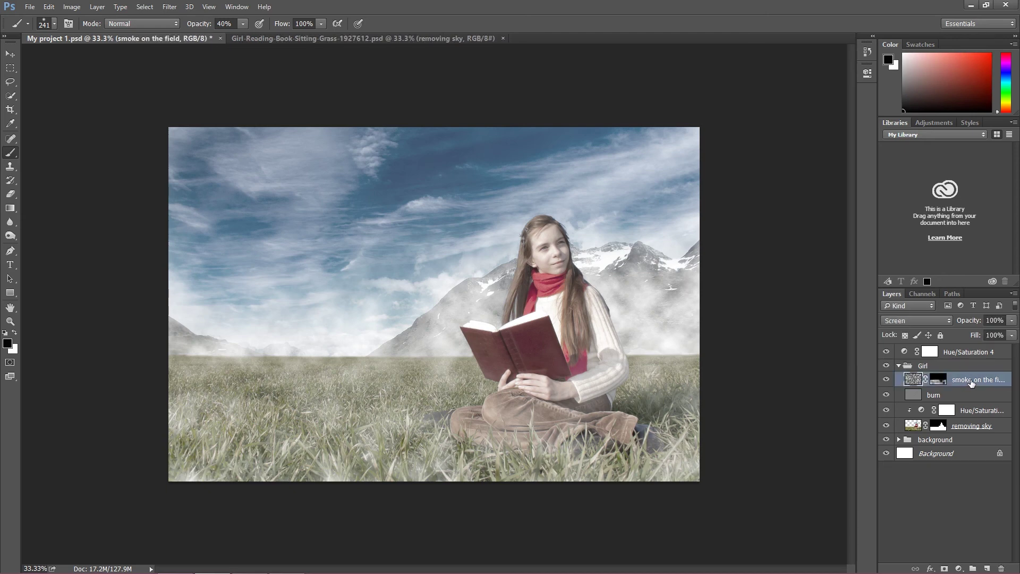
{"action": "key", "text": "ctrl+g"}
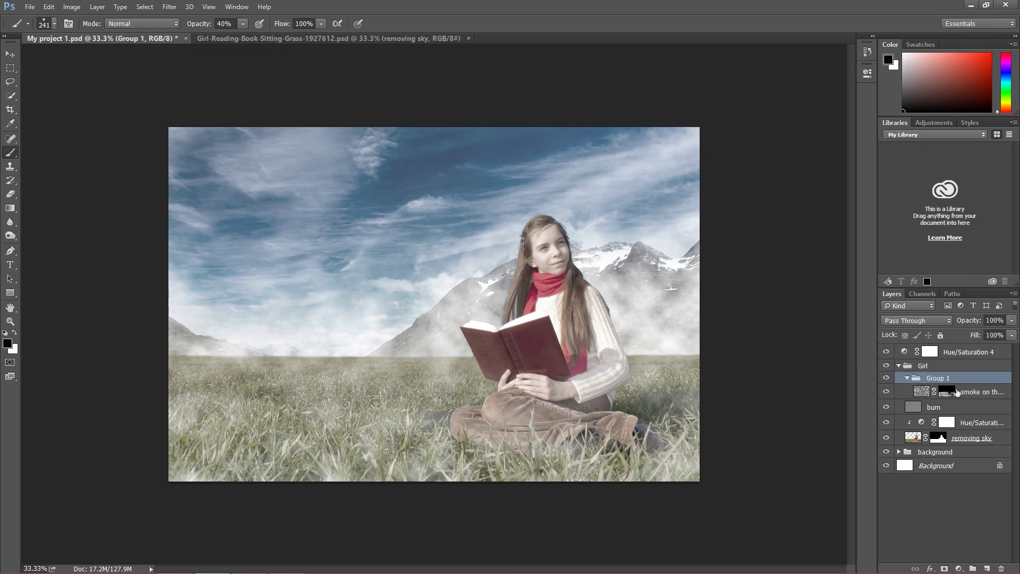
{"action": "left_click", "coordinate": [906, 378]}
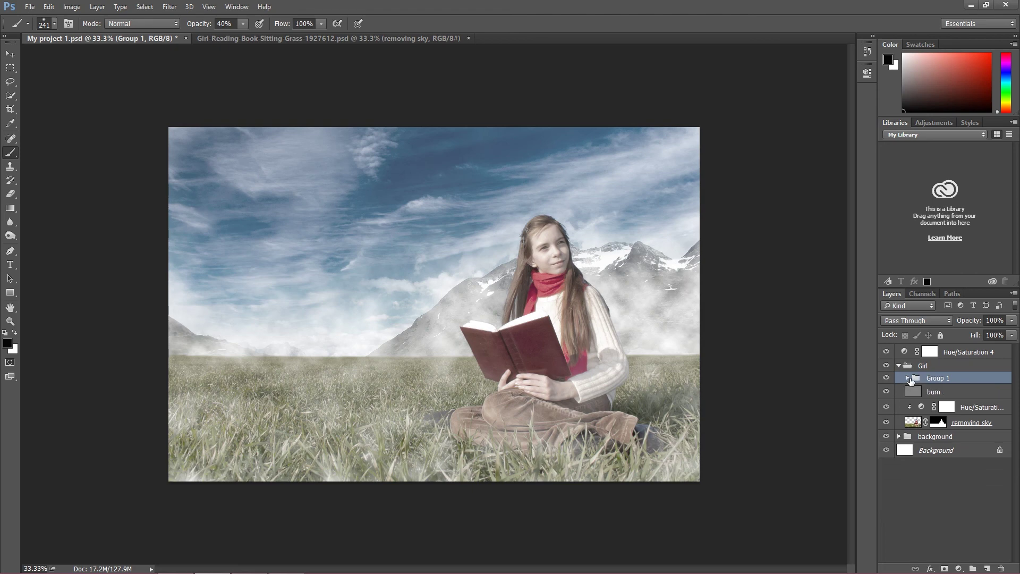
{"action": "double_click", "coordinate": [939, 378]}
{"action": "type", "text": "smoke"}
{"action": "key", "text": "Return"}
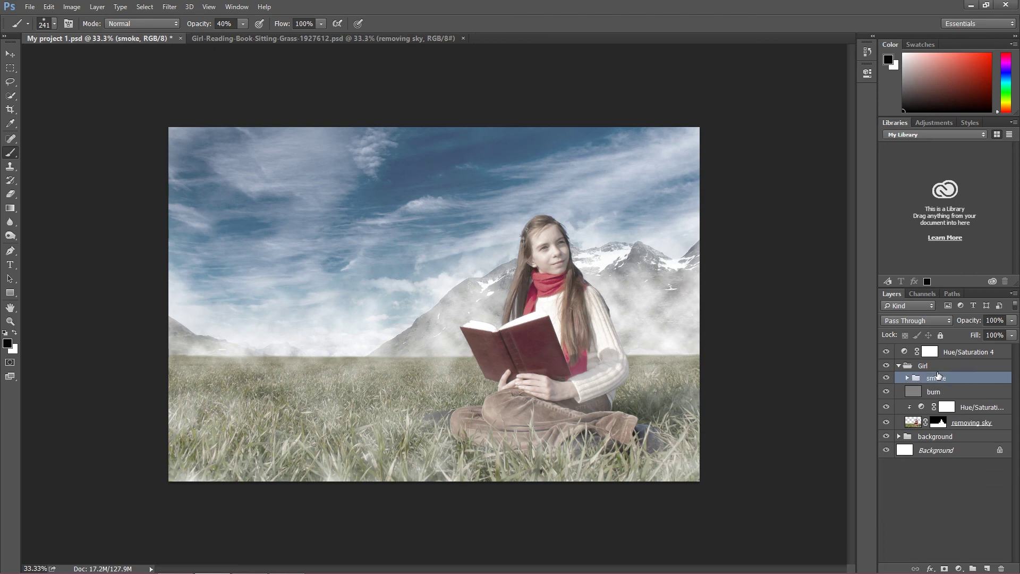
Reduce the opacity of the clouds copy layer in the background's clouds group to 76%
{"action": "left_click", "coordinate": [898, 366]}
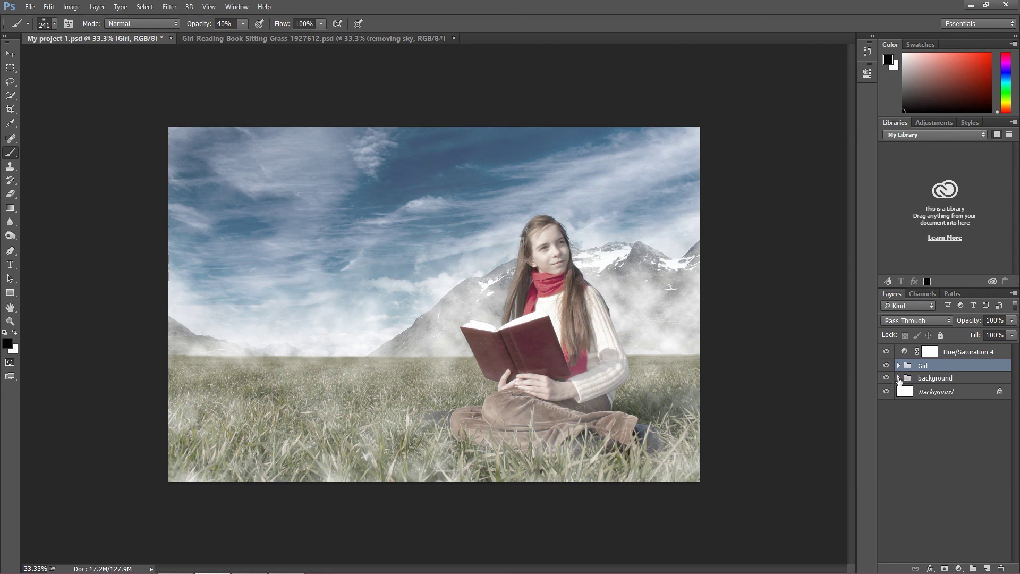
{"action": "left_click", "coordinate": [898, 378]}
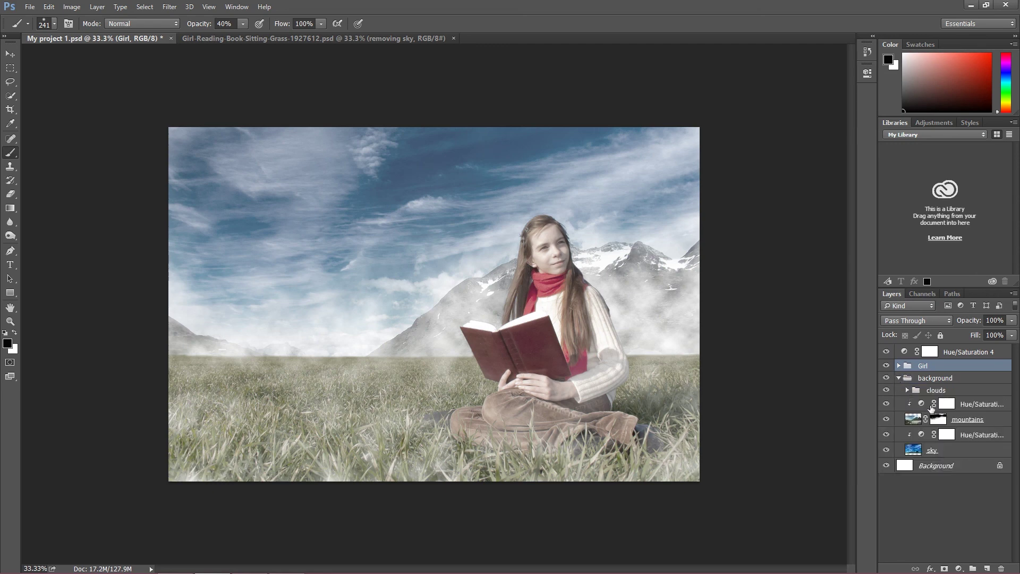
{"action": "left_click", "coordinate": [907, 390]}
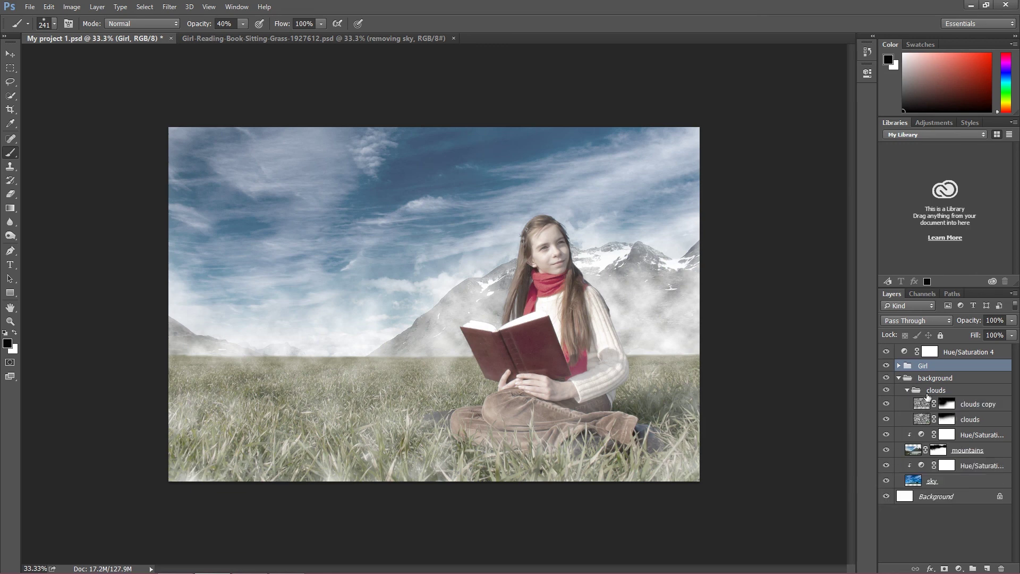
{"action": "left_click", "coordinate": [966, 405]}
{"action": "left_click_drag", "start_coordinate": [1011, 323], "coordinate": [989, 334]}
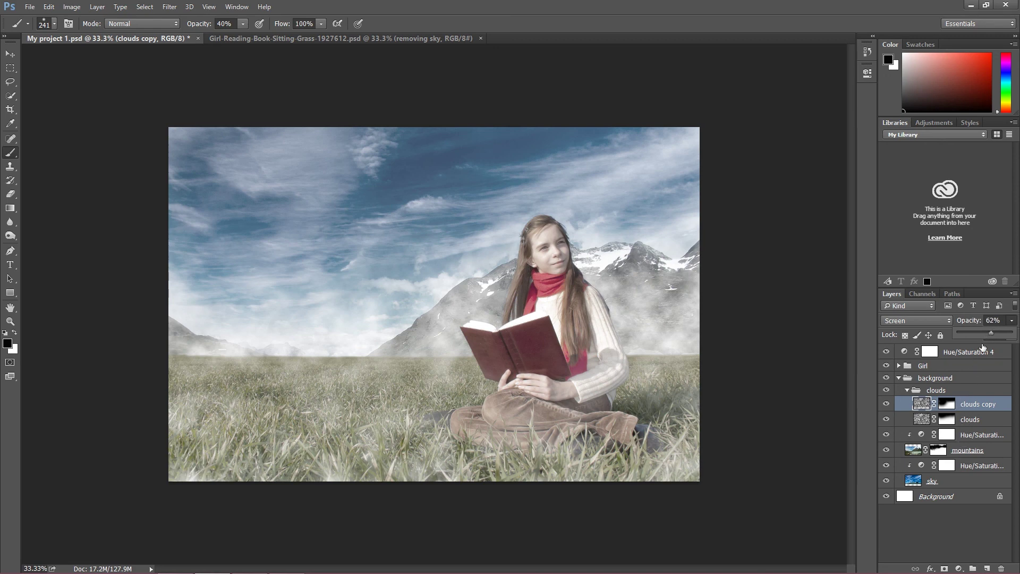
Reduce the opacity of the original clouds layer in the clouds group to 63%
{"action": "left_click", "coordinate": [971, 420]}
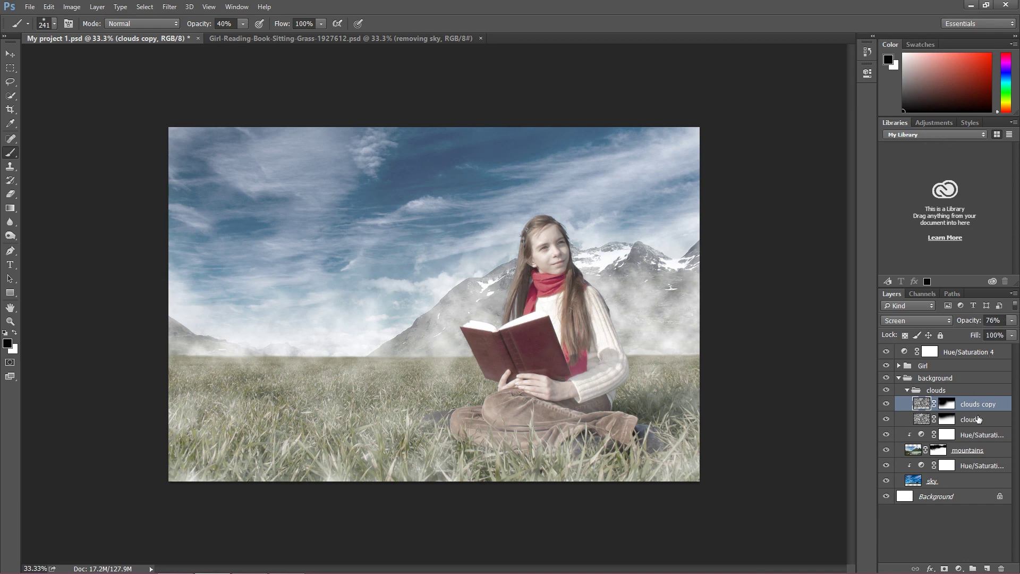
{"action": "left_click", "coordinate": [1012, 320]}
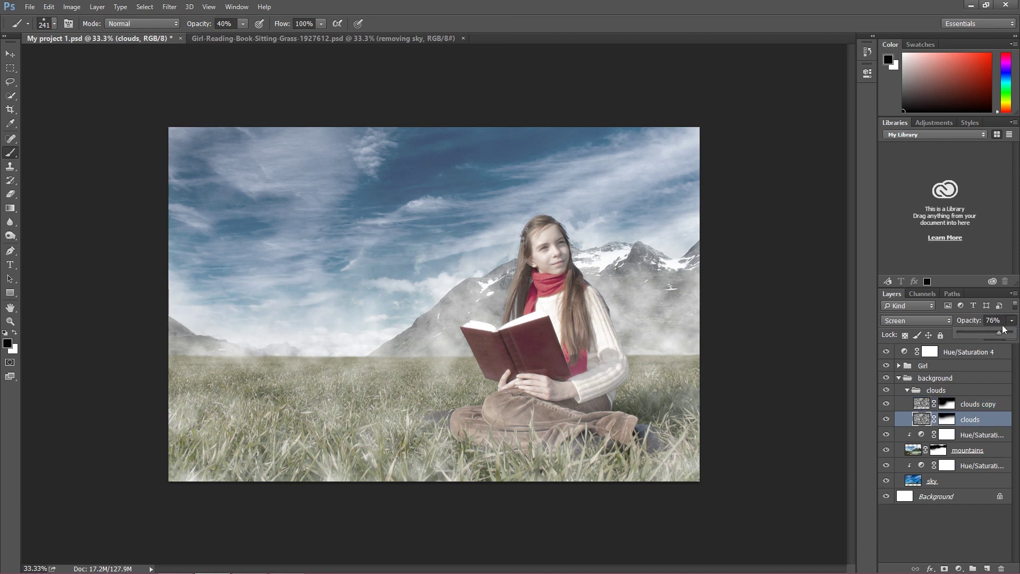
{"action": "left_click", "coordinate": [992, 332]}
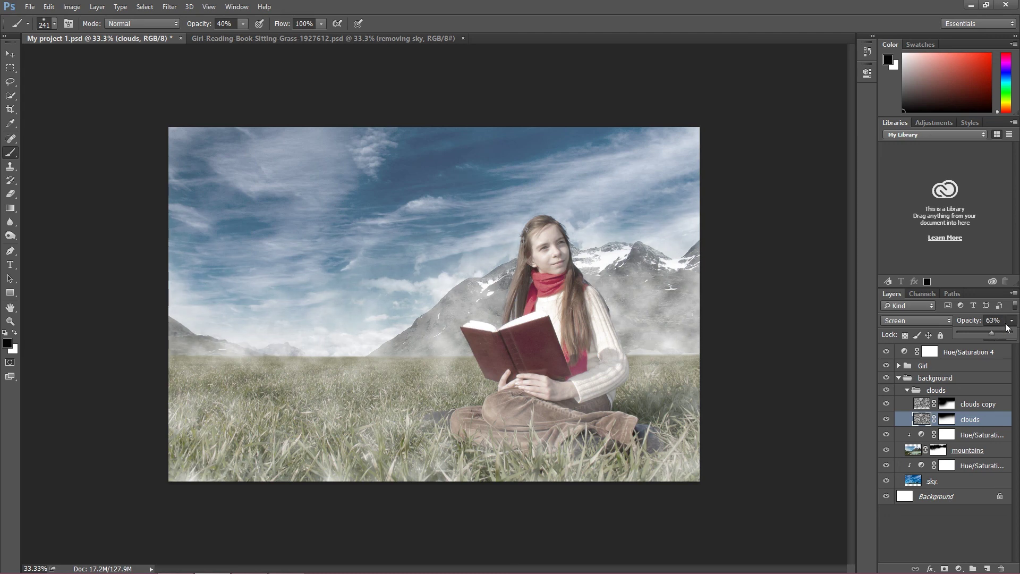
{"action": "left_click", "coordinate": [1005, 326]}
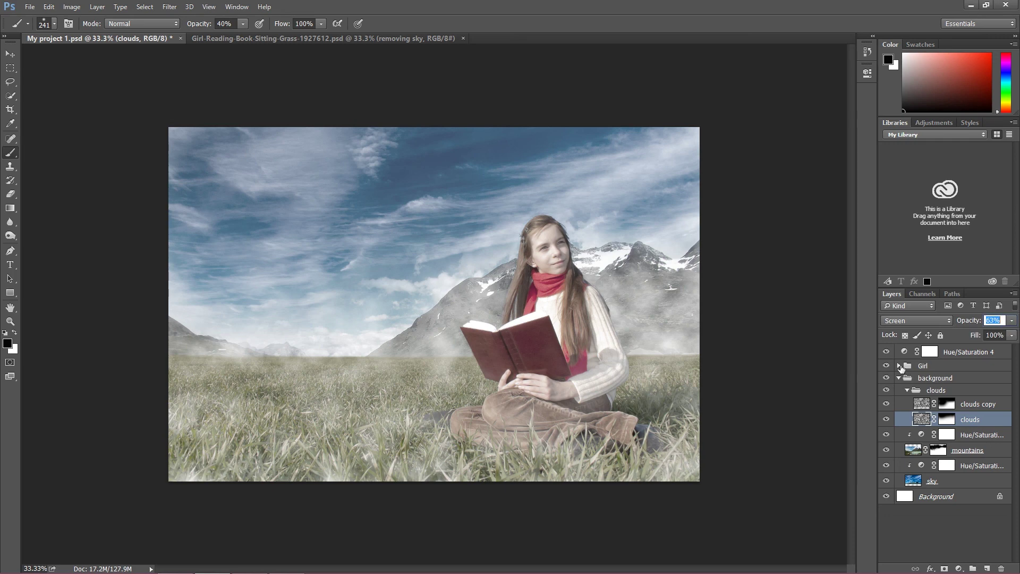
Reduce the opacity of the smoke on the field layer in the Girl group's smoke group to 76%
{"action": "left_click", "coordinate": [898, 365]}
{"action": "left_click", "coordinate": [908, 378]}
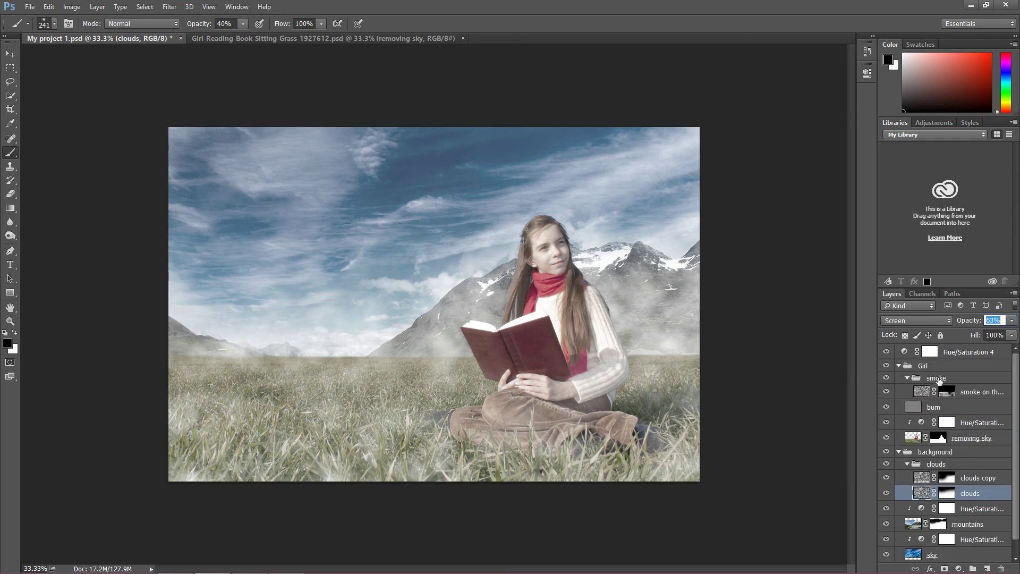
{"action": "left_click", "coordinate": [982, 392]}
{"action": "left_click", "coordinate": [1010, 323]}
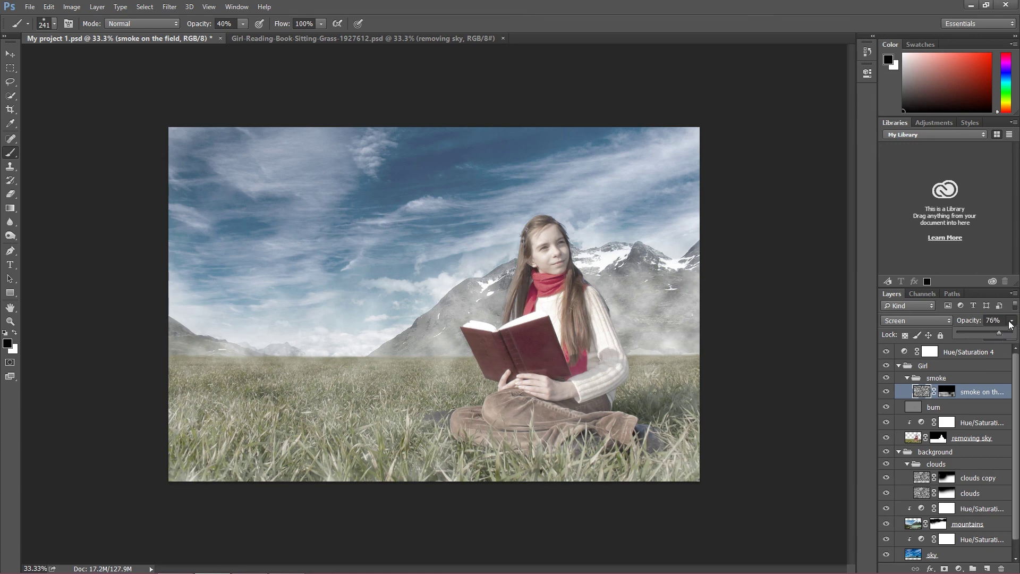
{"action": "left_click", "coordinate": [1011, 320]}
Collapse the smoke, Girl and background groups to tidy the layer stack
{"action": "left_click", "coordinate": [924, 366]}
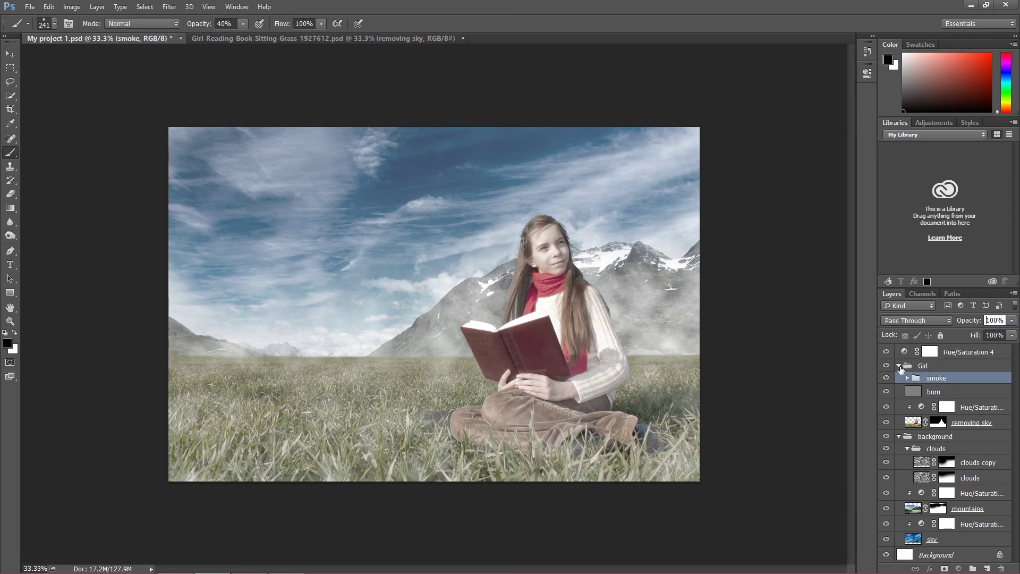
{"action": "left_click", "coordinate": [898, 365]}
{"action": "left_click", "coordinate": [899, 378]}
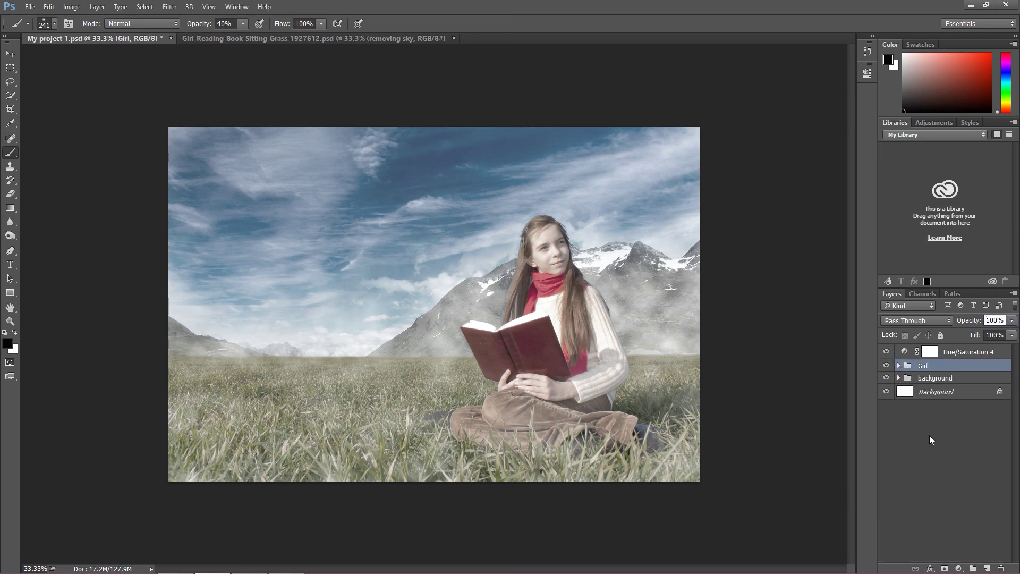